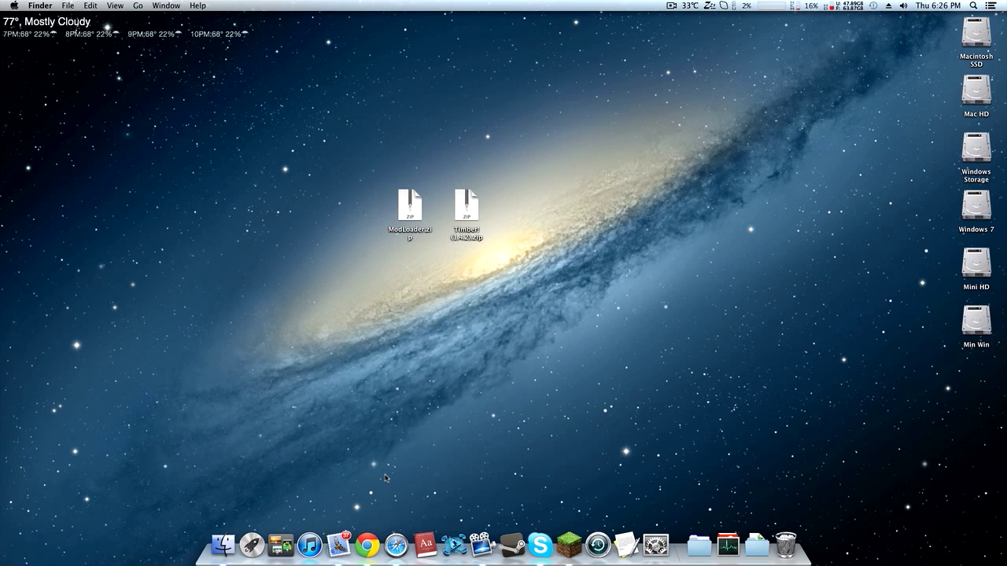
# Step: Open the Minecraft launcher and move its window below the two zip files on the desktop
pyautogui.click(569, 544)
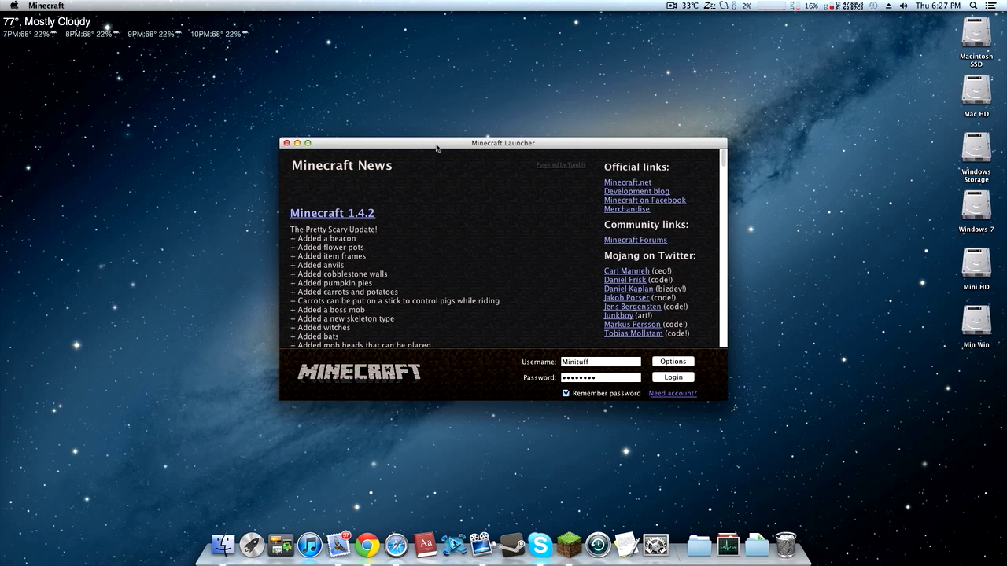
pyautogui.moveTo(430, 146); pyautogui.dragTo(423, 266)
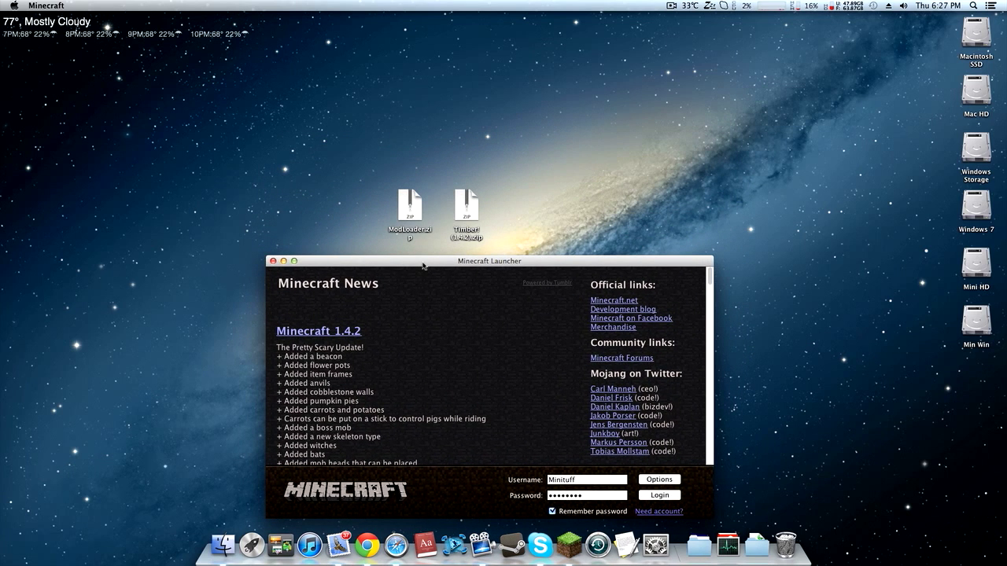
pyautogui.moveTo(424, 266); pyautogui.dragTo(432, 264)
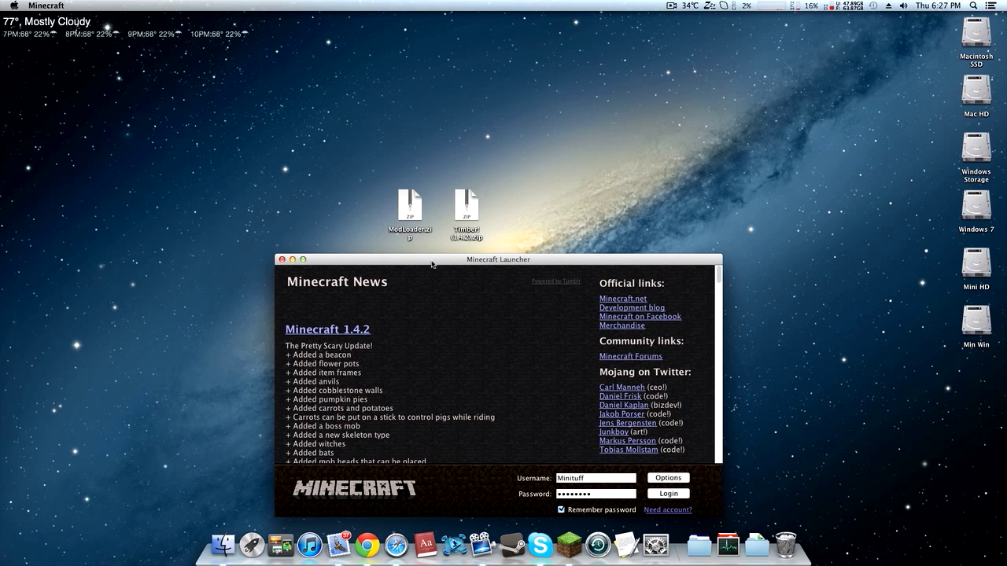
pyautogui.moveTo(517, 210); pyautogui.dragTo(348, 201)
pyautogui.click(337, 204)
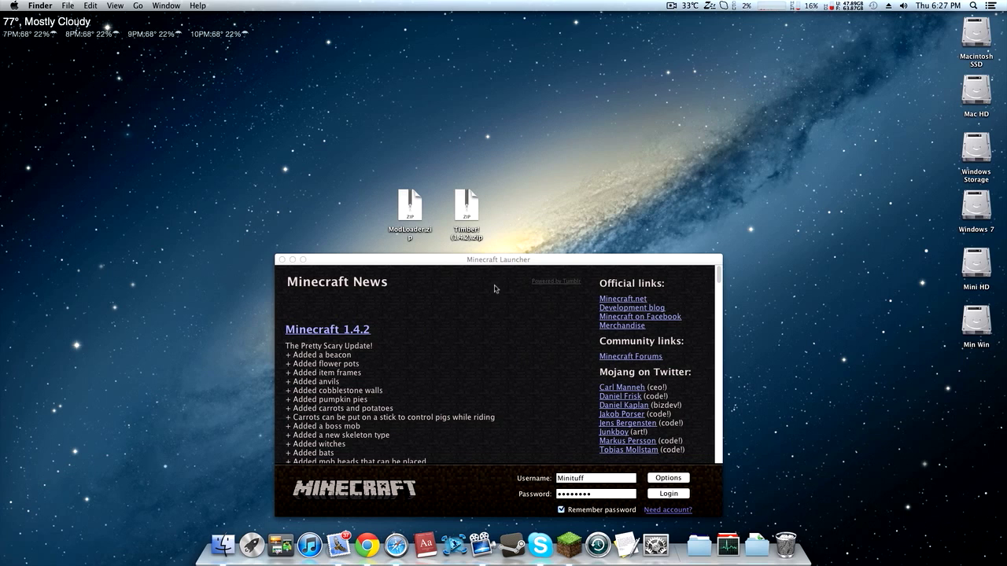
pyautogui.moveTo(434, 259)
pyautogui.mouseDown()
pyautogui.moveTo(456, 238)
pyautogui.moveTo(450, 261)
pyautogui.mouseUp()
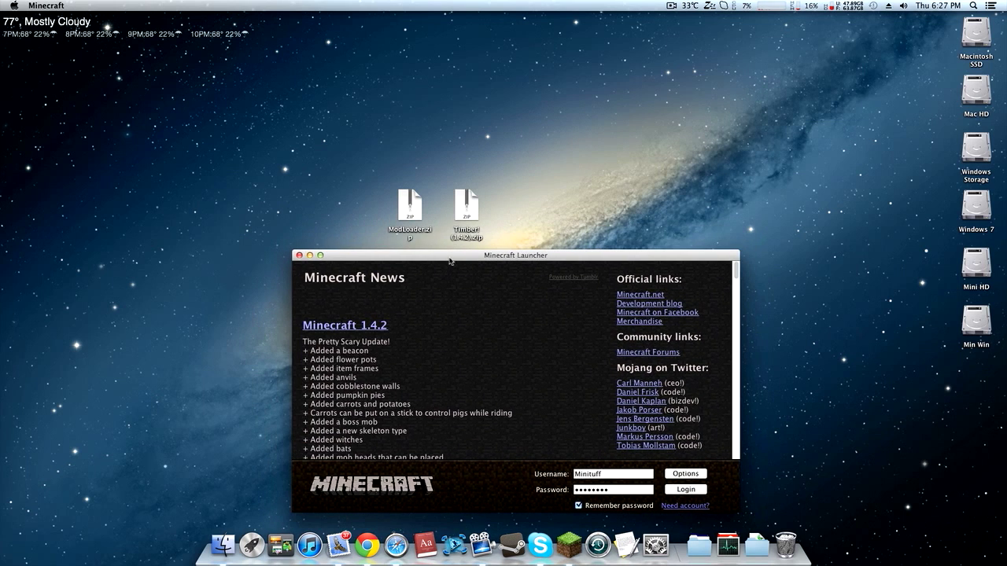
# Step: Set the launcher options to force a game update, and close the launcher
pyautogui.click(675, 476)
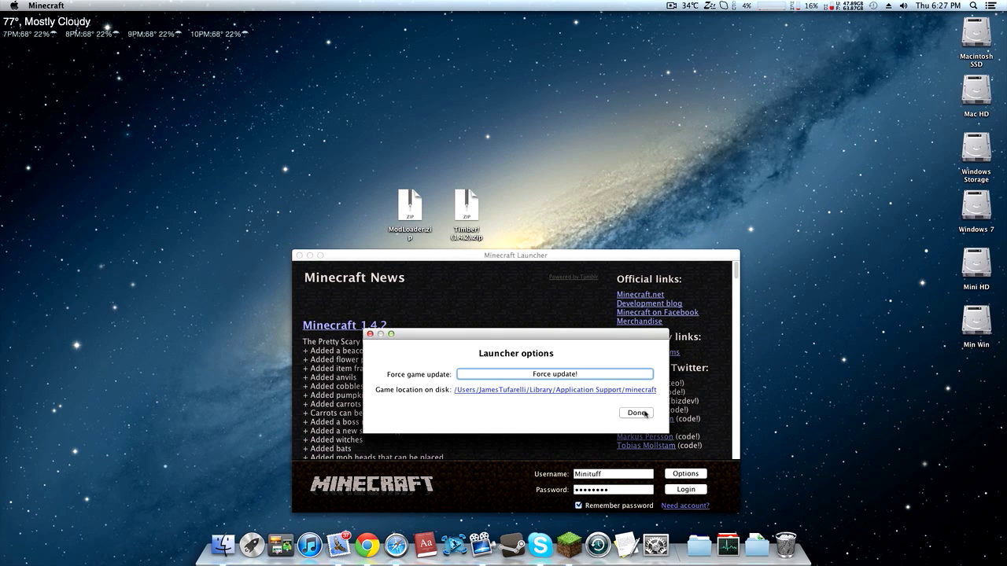
pyautogui.click(564, 374)
pyautogui.click(635, 413)
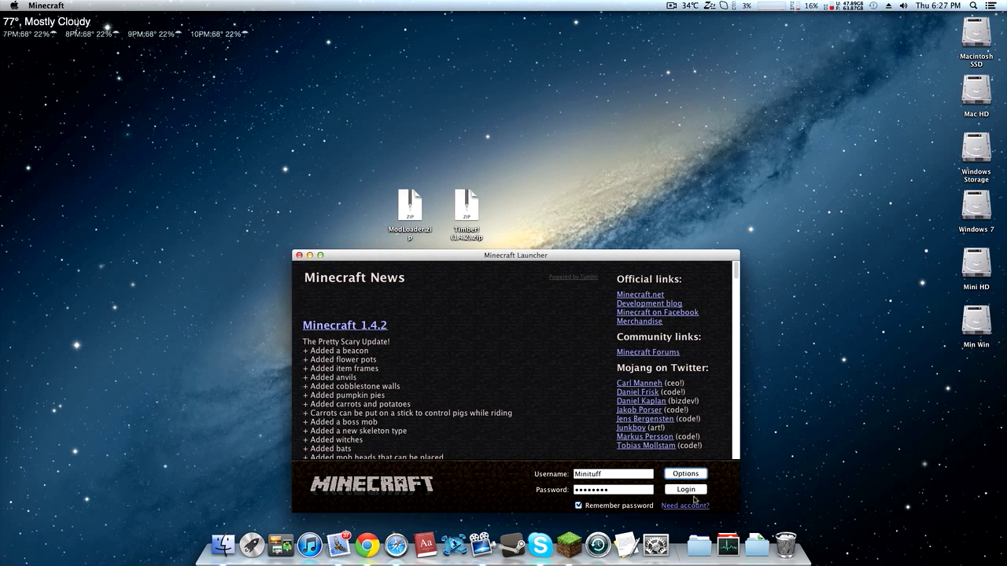
pyautogui.click(299, 256)
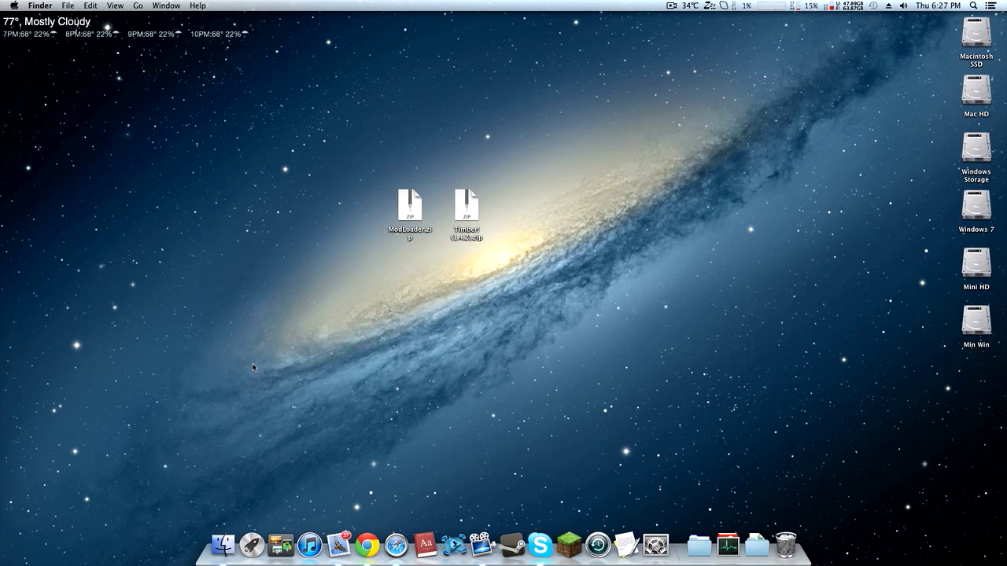
# Step: Switch to Finder and open the Application Support folder inside the hidden user Library folder
pyautogui.click(224, 544)
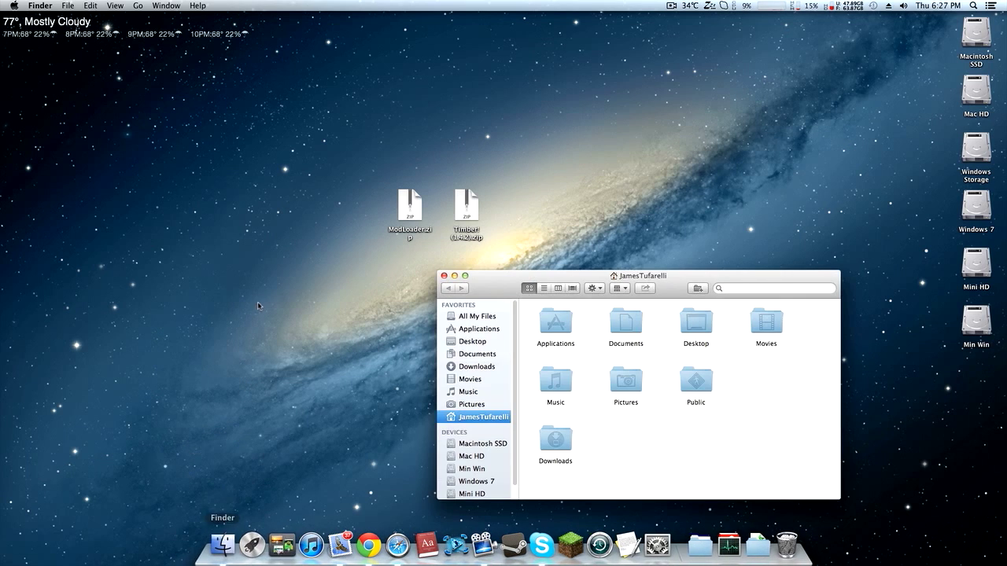
pyautogui.click(139, 6)
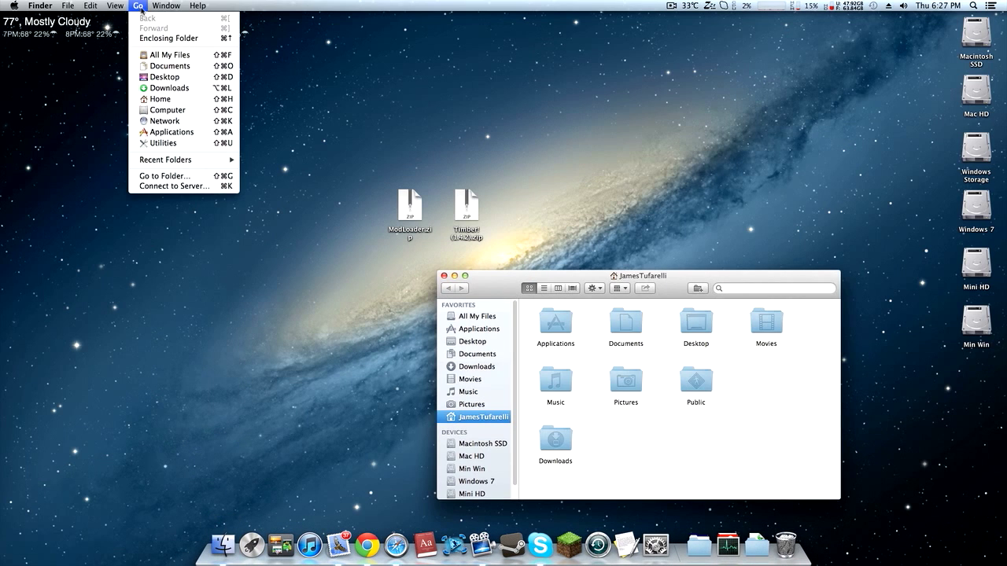
pyautogui.press('alt')
pyautogui.press('alt')
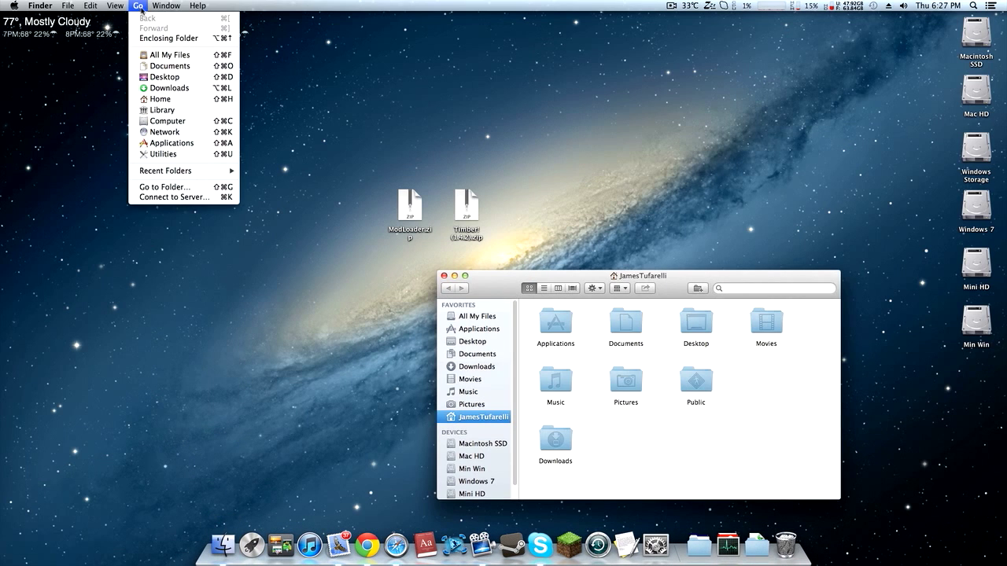
pyautogui.click(152, 111)
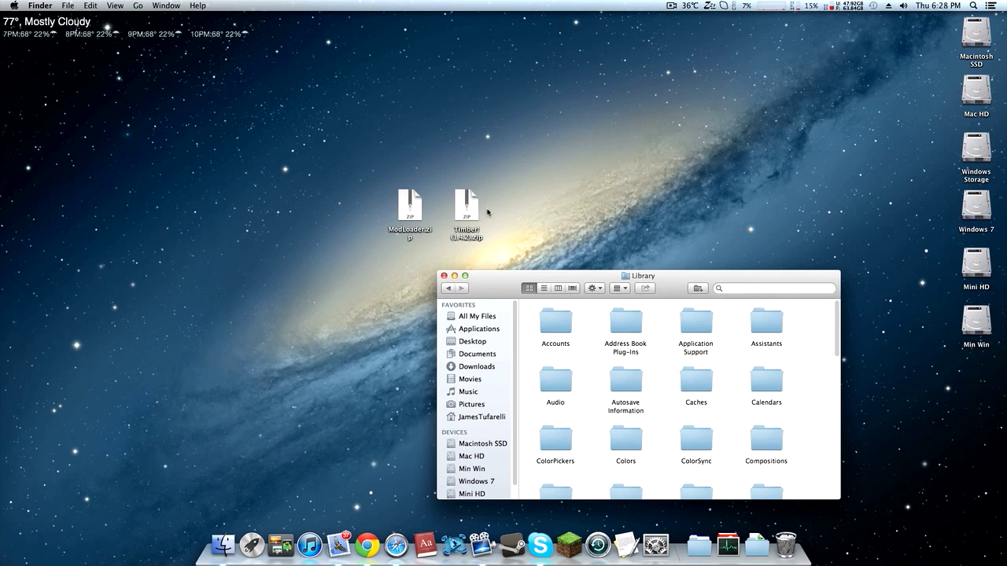
pyautogui.moveTo(598, 276); pyautogui.dragTo(540, 222)
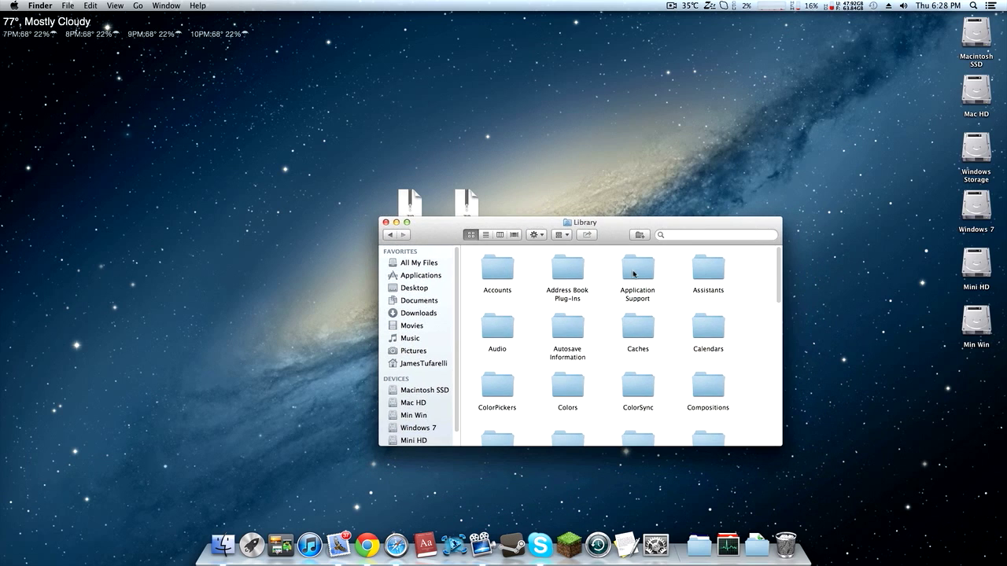
pyautogui.click(636, 273)
pyautogui.doubleClick(636, 273)
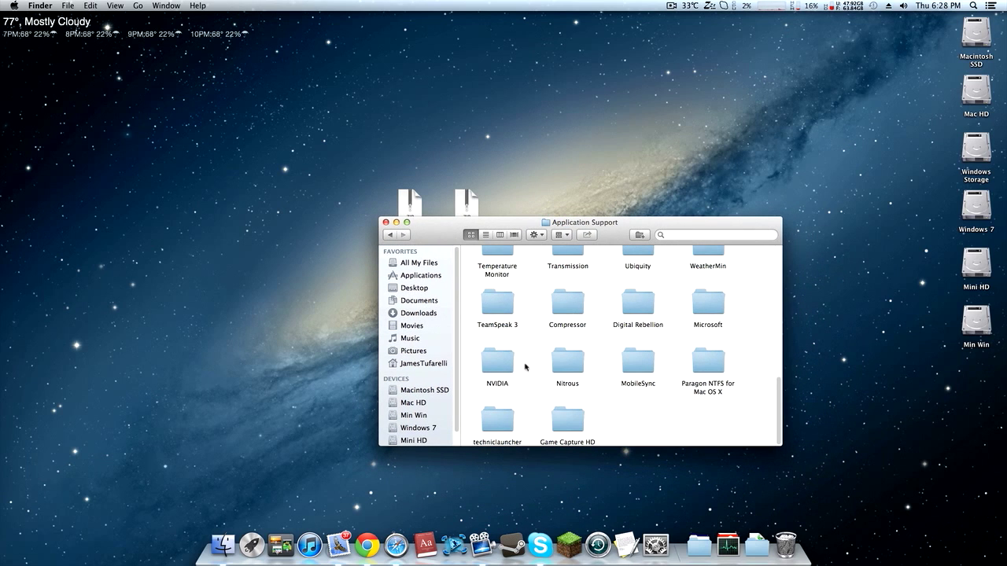
# Step: Copy the minecraft folder from Application Support to the desktop as a backup
pyautogui.scroll(5, 589, 367)
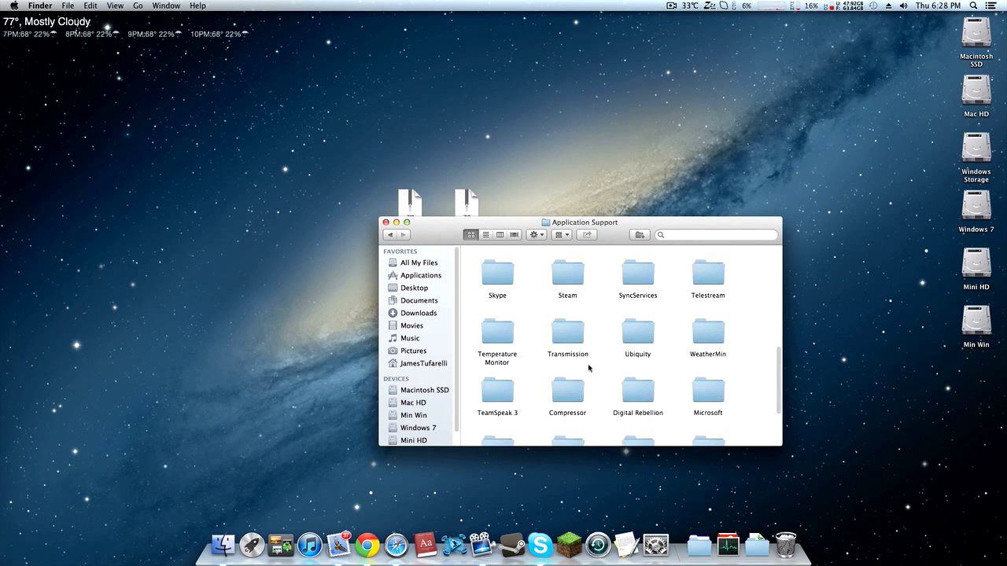
pyautogui.click(497, 279)
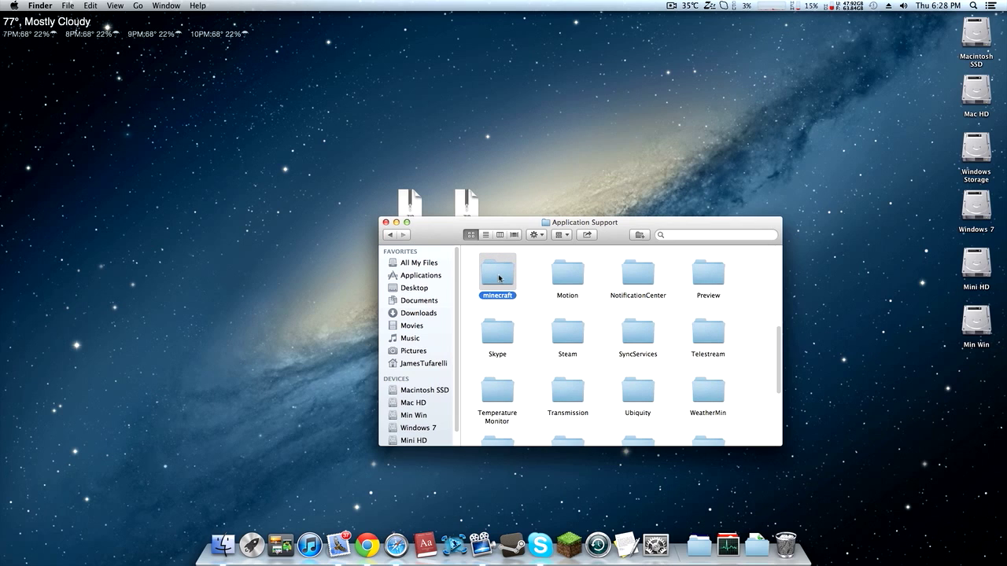
pyautogui.rightClick(499, 278)
pyautogui.click(543, 391)
pyautogui.rightClick(832, 368)
pyautogui.click(856, 406)
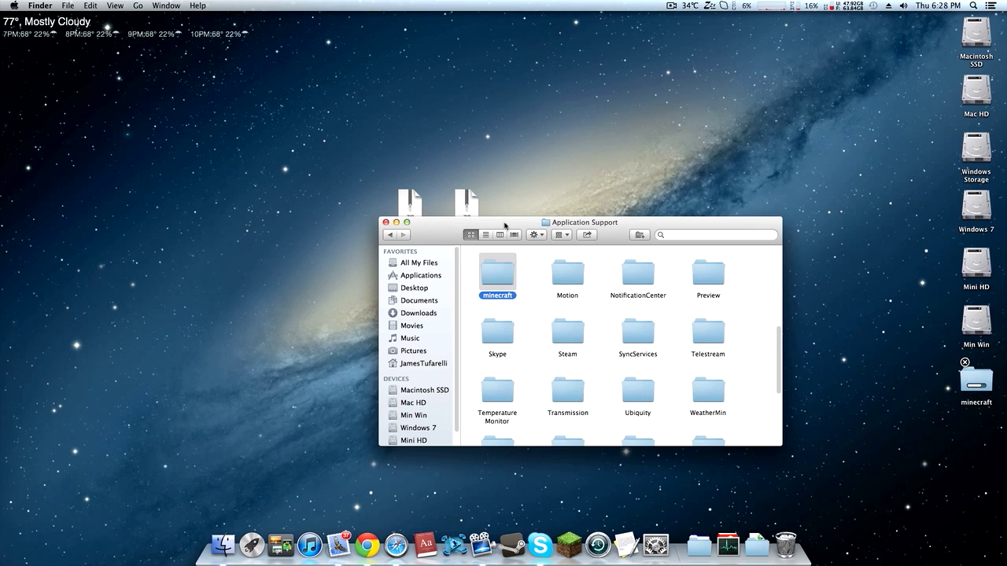
pyautogui.moveTo(987, 383)
pyautogui.mouseDown()
pyautogui.moveTo(552, 312)
pyautogui.moveTo(988, 382)
pyautogui.mouseUp()
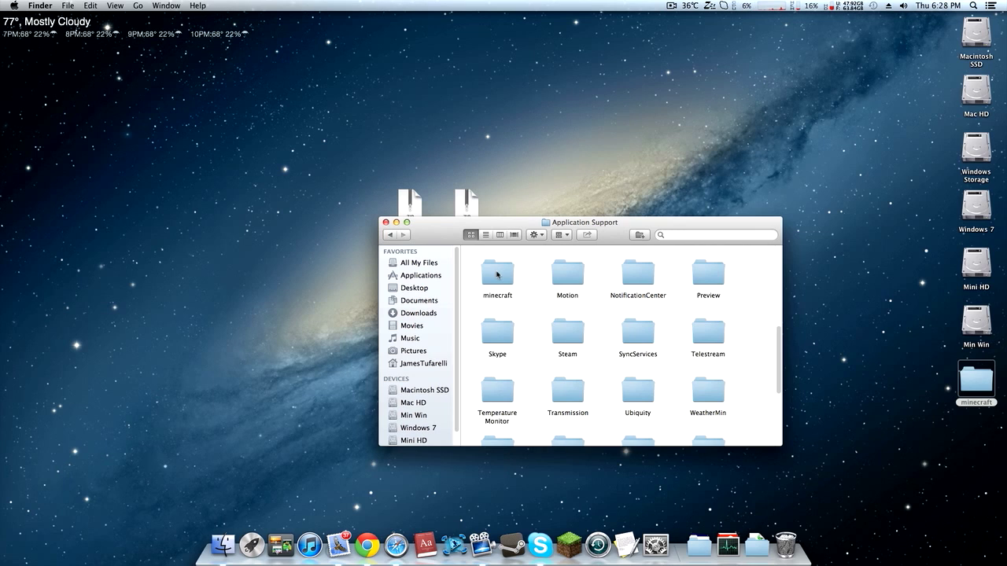
# Step: Uncover the desktop zip files and open the bin folder inside Application Support's minecraft folder
pyautogui.moveTo(426, 232); pyautogui.dragTo(484, 286)
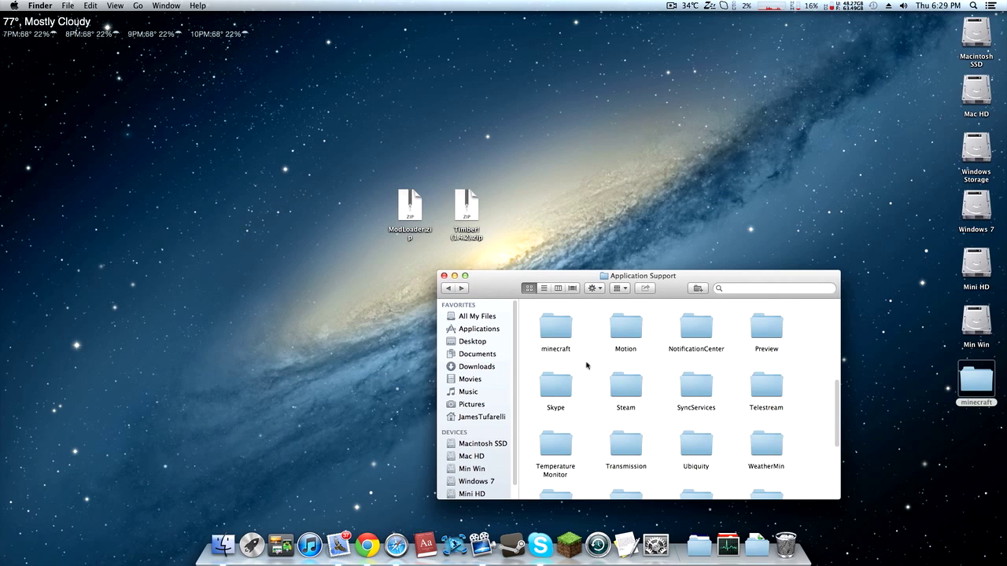
pyautogui.doubleClick(562, 337)
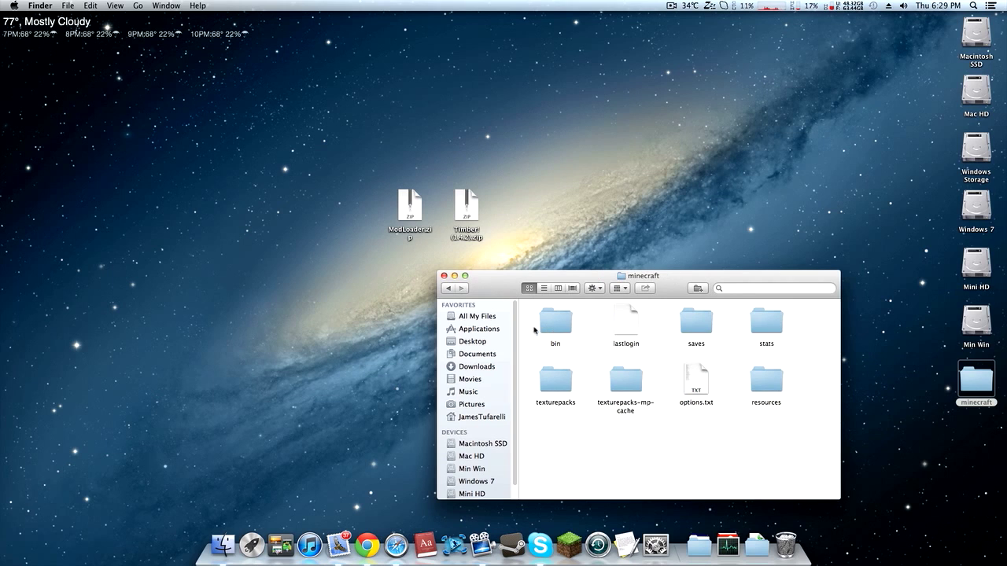
pyautogui.doubleClick(544, 315)
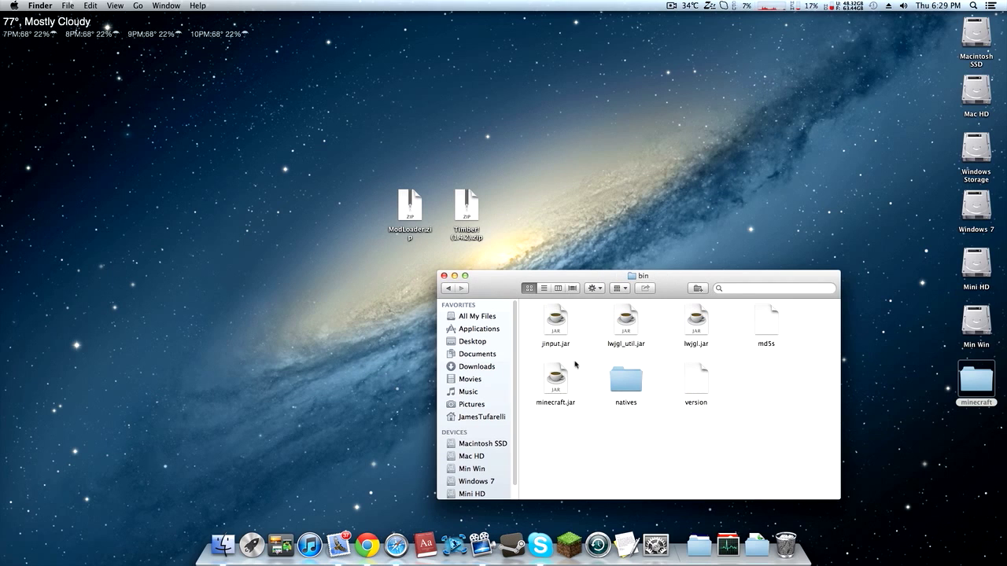
pyautogui.click(532, 397)
pyautogui.click(557, 423)
# Step: Extract the Timber! (1.4.2) and ModLoader archives on the desktop and move both zip files to the Trash
pyautogui.moveTo(491, 194); pyautogui.dragTo(385, 234)
pyautogui.click(536, 235)
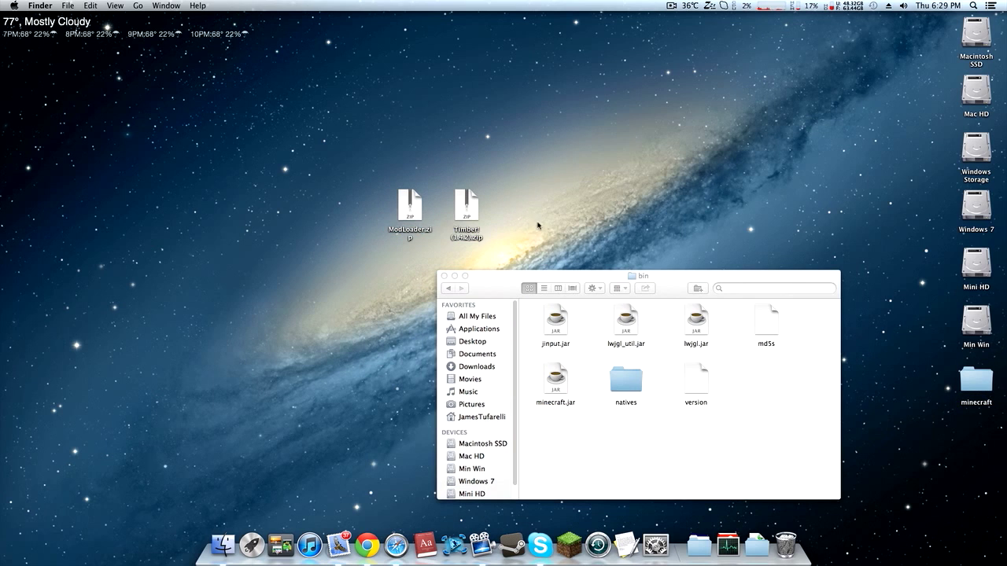
pyautogui.moveTo(538, 223); pyautogui.dragTo(352, 208)
pyautogui.click(509, 223)
pyautogui.doubleClick(463, 206)
pyautogui.doubleClick(408, 208)
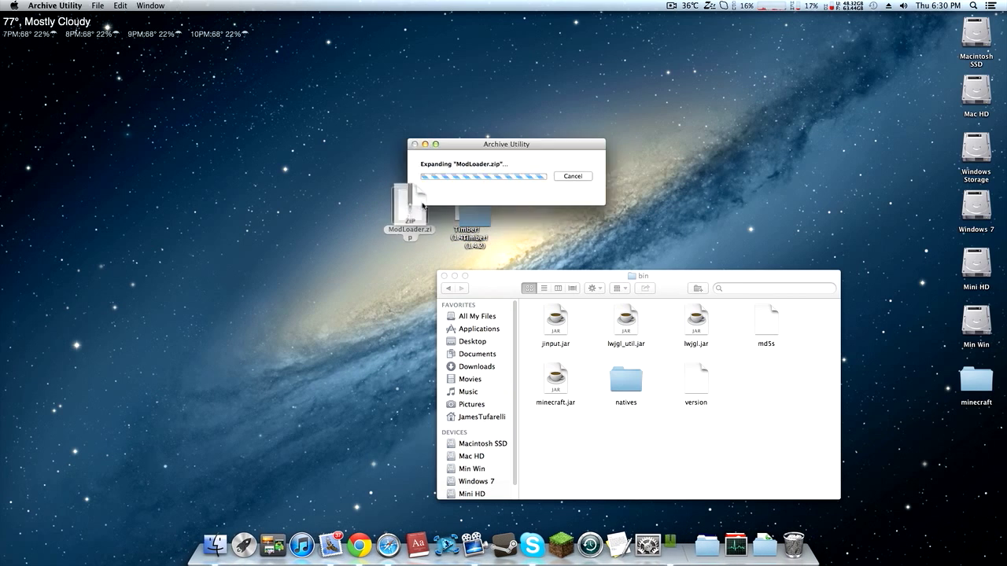
pyautogui.moveTo(506, 194); pyautogui.dragTo(779, 541)
# Step: Preview readme.txt in the Timber! (1.4.2) folder, move it to the Trash and close the folder
pyautogui.doubleClick(468, 218)
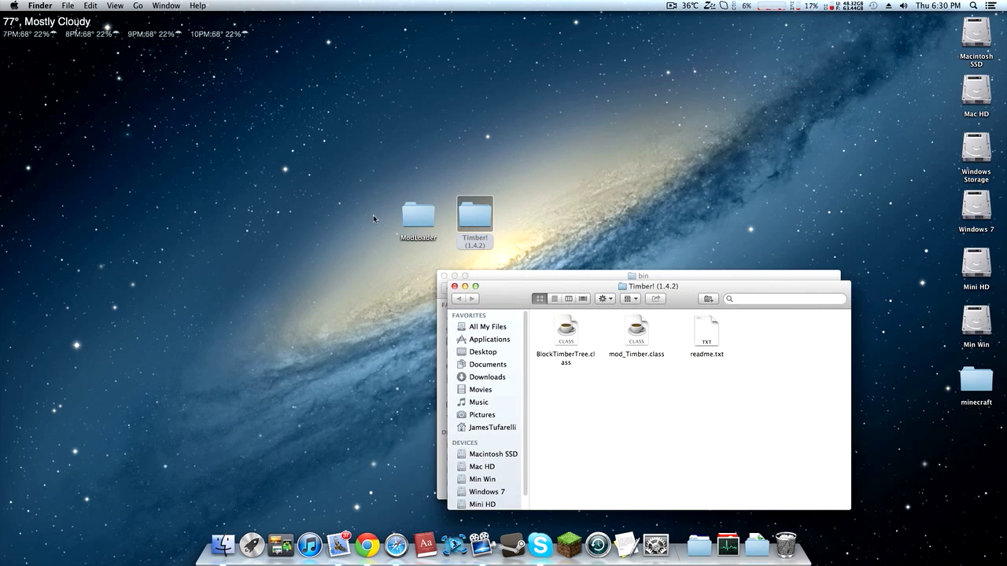
pyautogui.click(705, 339)
pyautogui.press('space')
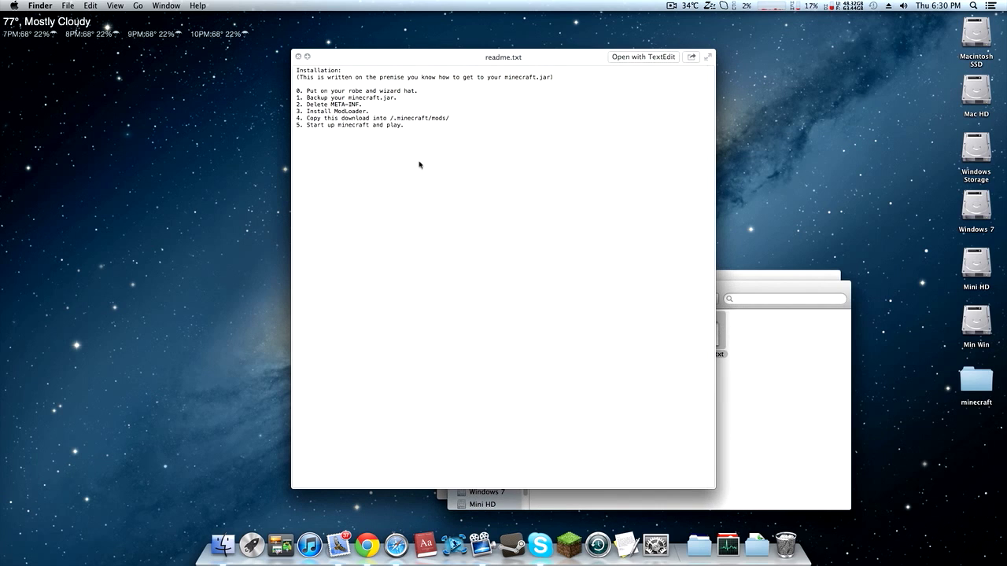
pyautogui.press('space')
pyautogui.moveTo(695, 340); pyautogui.dragTo(785, 542)
pyautogui.click(453, 286)
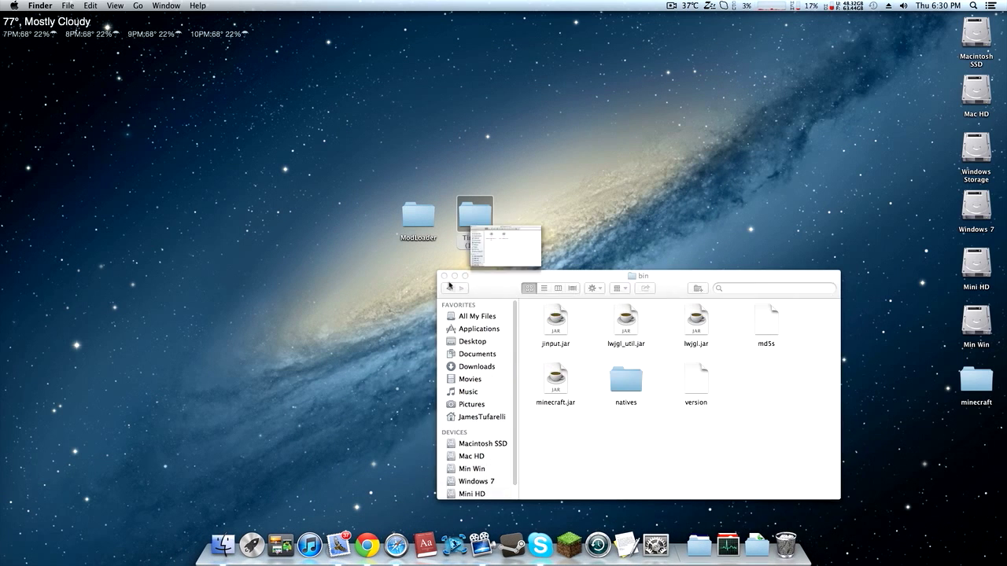
# Step: Look through the class files in the ModLoader folder, and return to the bin folder
pyautogui.doubleClick(418, 214)
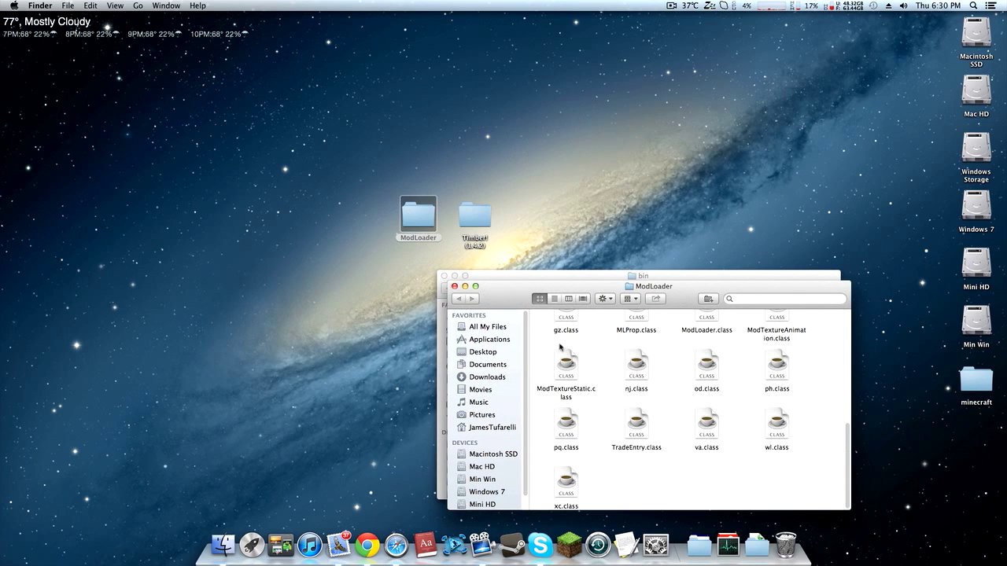
pyautogui.scroll(15, 554, 362)
pyautogui.click(465, 286)
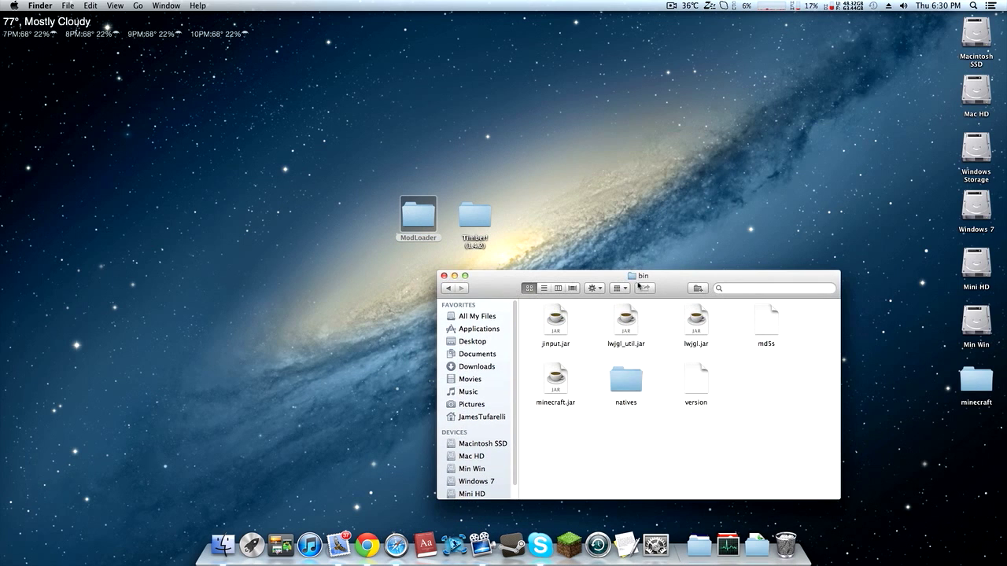
pyautogui.click(452, 288)
pyautogui.click(460, 289)
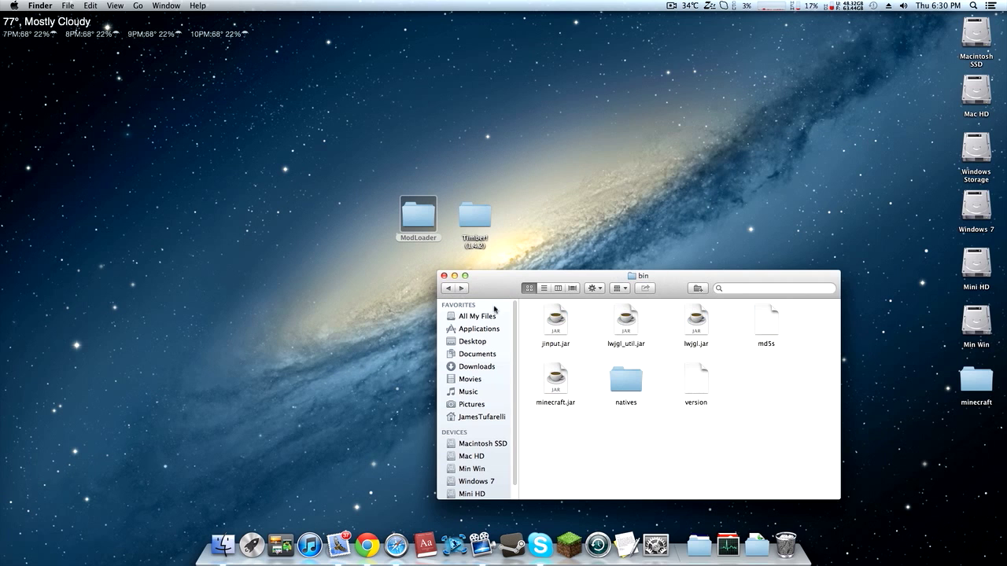
# Step: Rename minecraft.jar in the bin folder to minecraft.jar.zip and accept the .zip extension
pyautogui.click(557, 384)
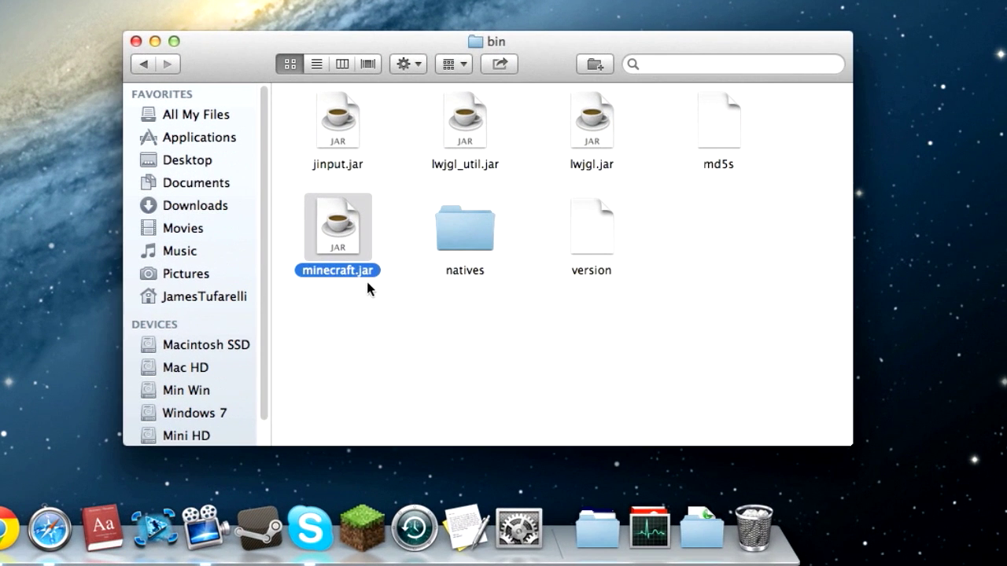
pyautogui.press('Return')
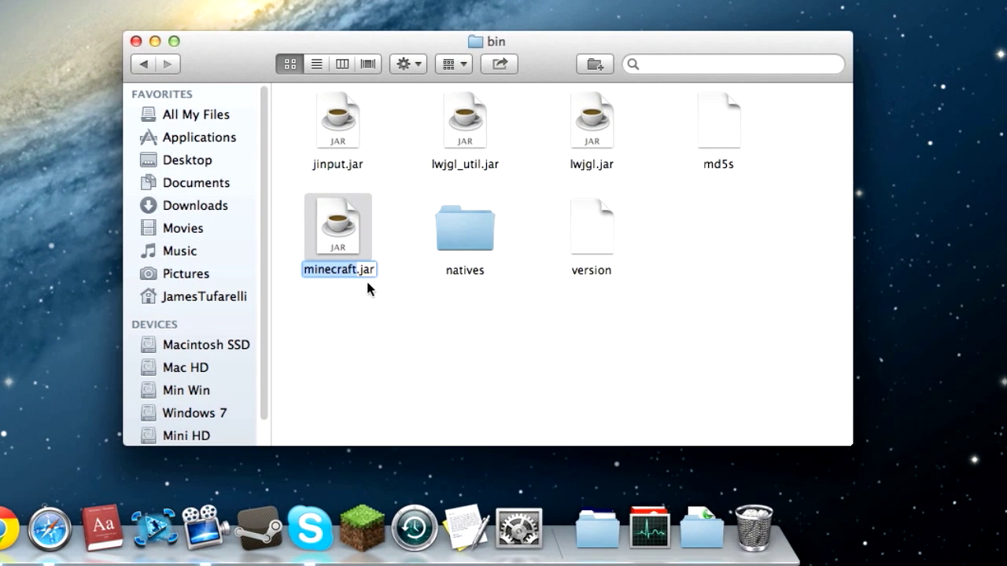
pyautogui.press('Right')
pyautogui.press('Right')
pyautogui.press('Right')
pyautogui.press('Right')
pyautogui.press('Right')
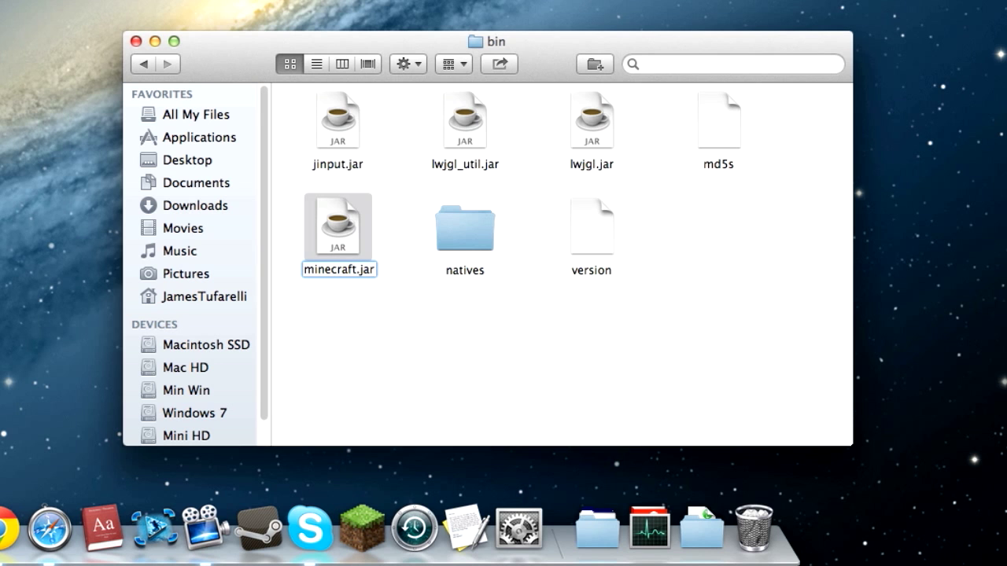
pyautogui.write('.zip')
pyautogui.press('Return')
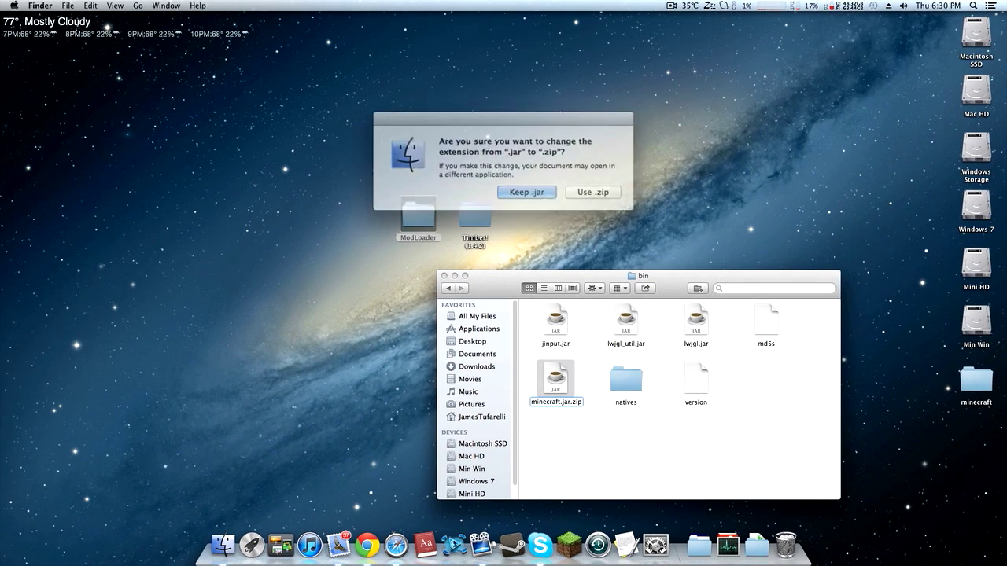
pyautogui.click(572, 187)
# Step: Extract minecraft.jar.zip and place the resulting minecraft.jar folder below the archive
pyautogui.doubleClick(555, 384)
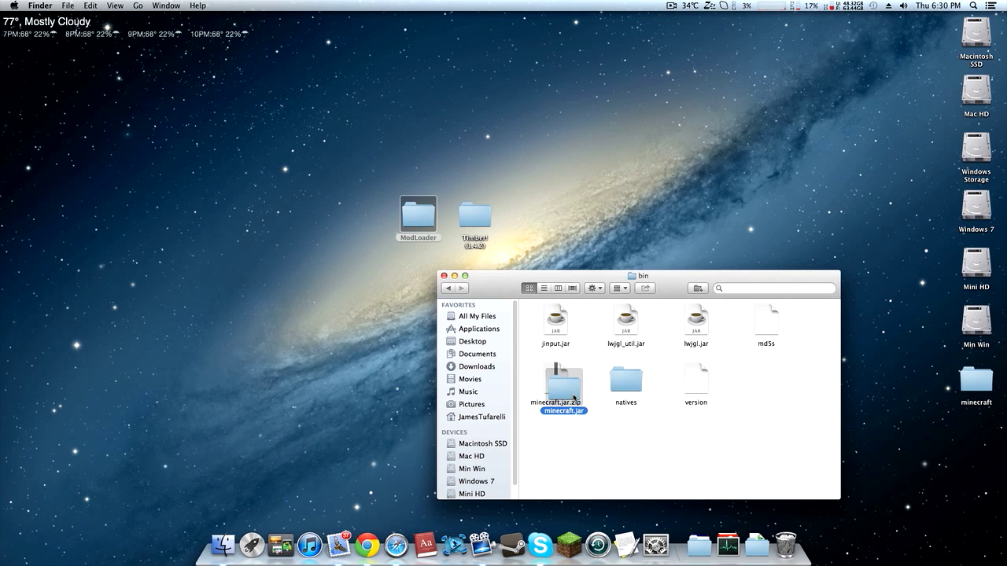
pyautogui.moveTo(574, 397); pyautogui.dragTo(565, 428)
pyautogui.click(605, 438)
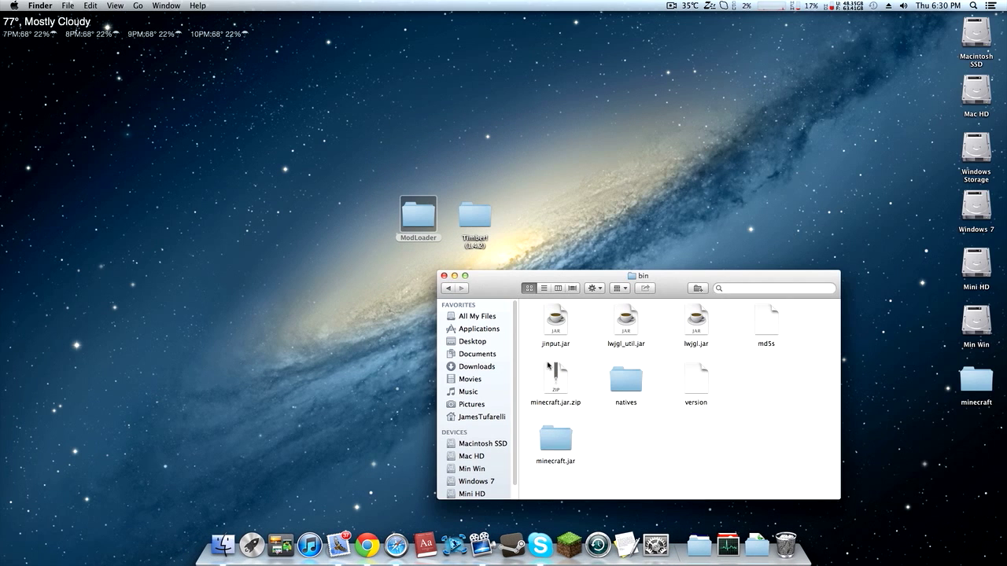
# Step: Move minecraft.jar.zip from the bin folder to the Trash and put the extracted minecraft.jar folder in its place
pyautogui.moveTo(561, 387); pyautogui.dragTo(785, 543)
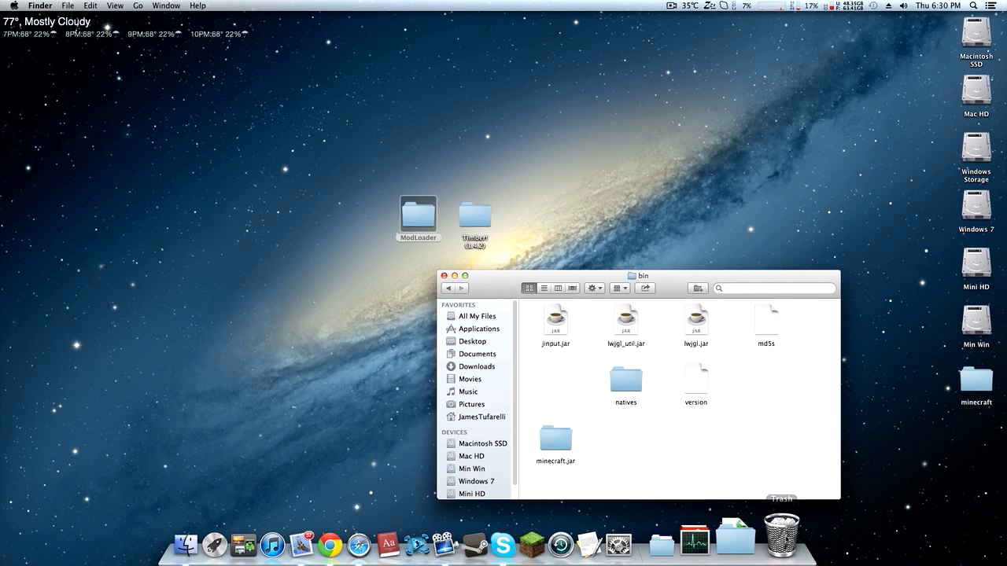
pyautogui.moveTo(563, 392); pyautogui.dragTo(563, 390)
pyautogui.click(562, 433)
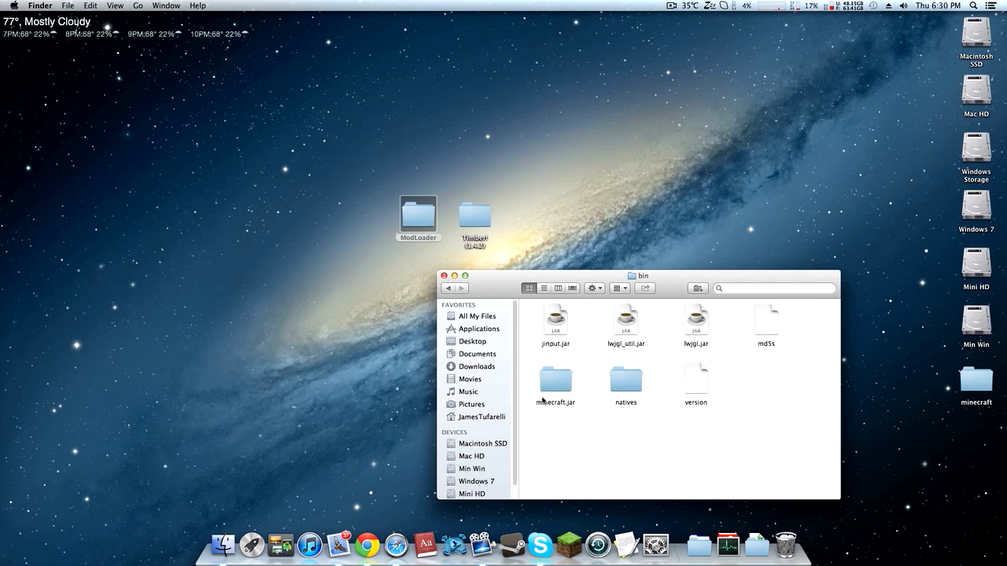
# Step: Open the minecraft.jar folder, find the META-INF folder among the class files and move it to the Trash
pyautogui.click(561, 408)
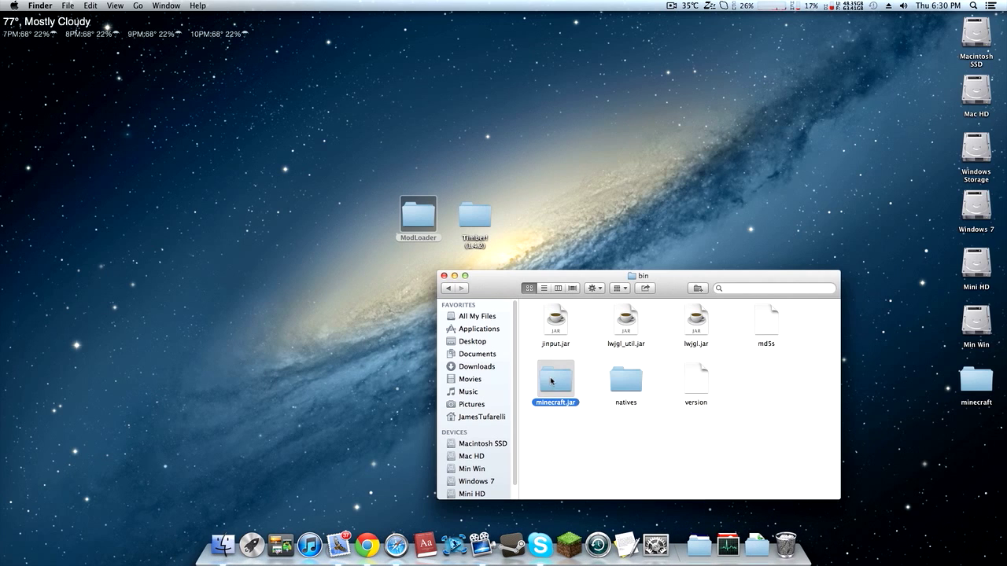
pyautogui.doubleClick(563, 398)
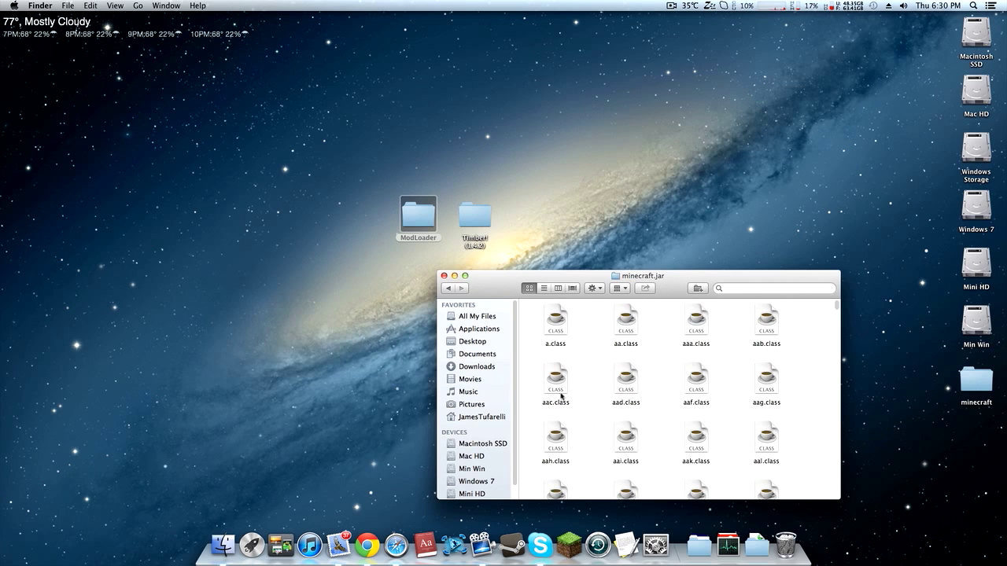
pyautogui.click(450, 289)
pyautogui.doubleClick(557, 387)
pyautogui.scroll(-3, 583, 406)
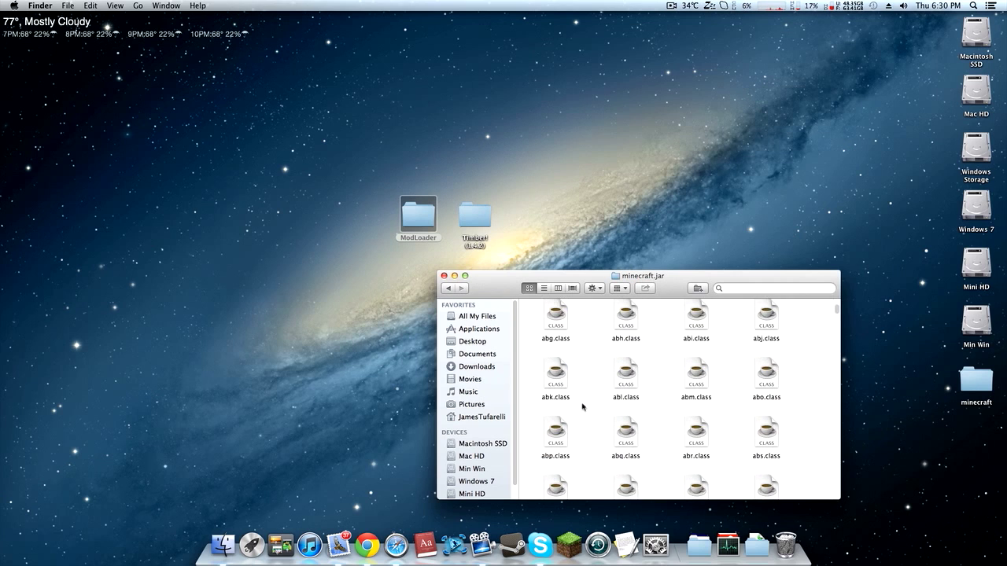
pyautogui.write('met')
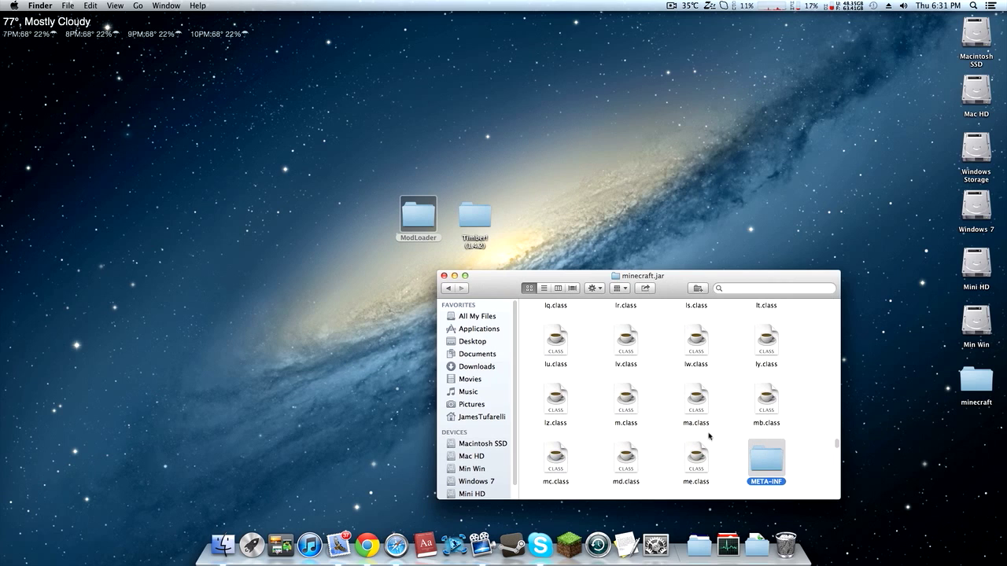
pyautogui.scroll(-2, 794, 439)
pyautogui.scroll(1, 810, 442)
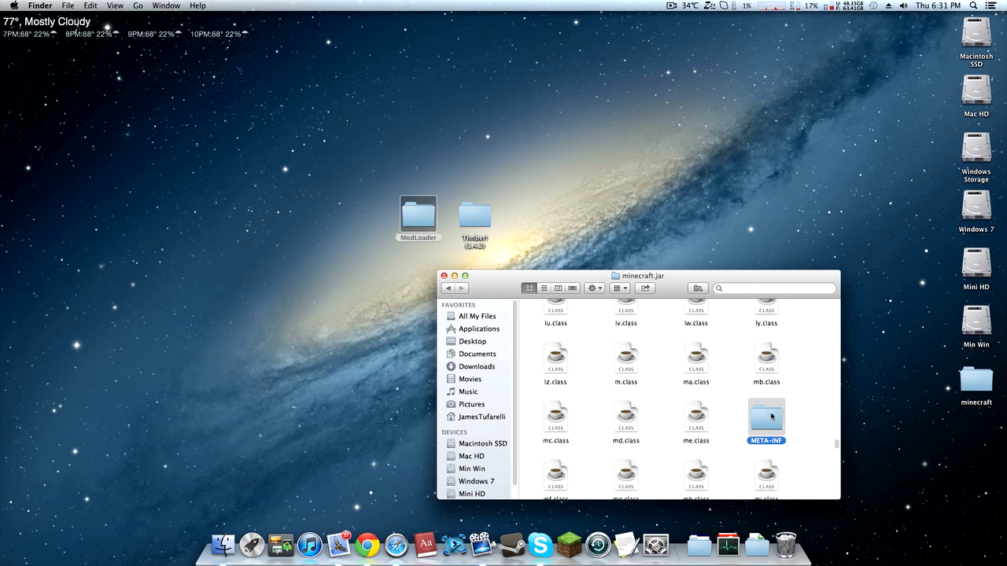
pyautogui.moveTo(762, 421); pyautogui.dragTo(785, 541)
pyautogui.scroll(10, 708, 413)
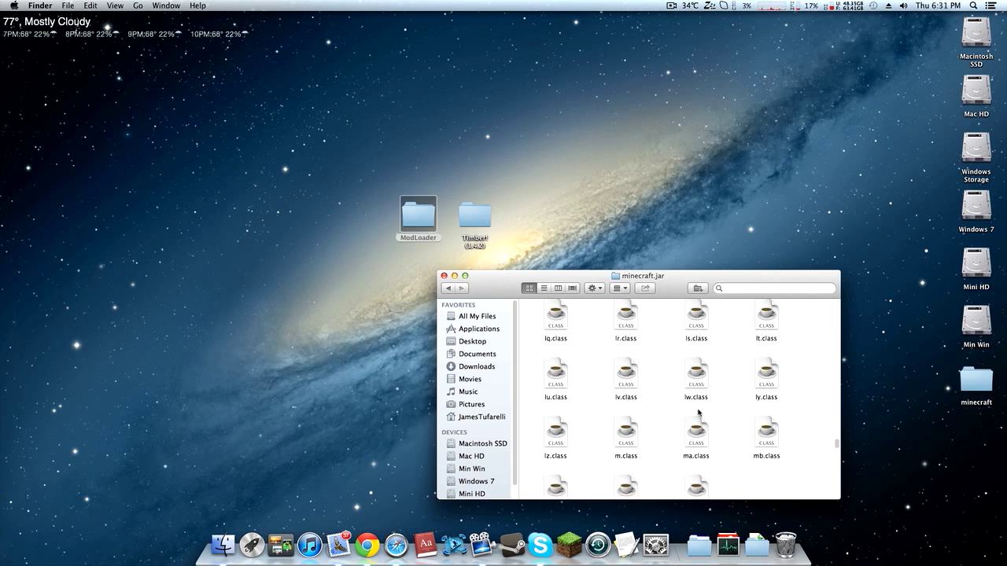
pyautogui.scroll(10, 708, 424)
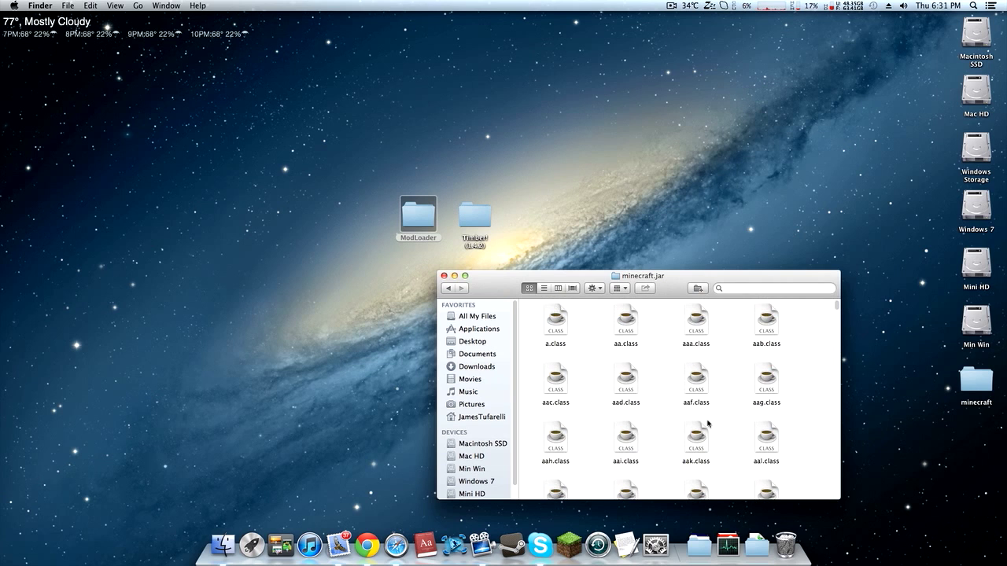
# Step: Open the ModLoader folder from the desktop and copy all 29 of its class files
pyautogui.doubleClick(435, 232)
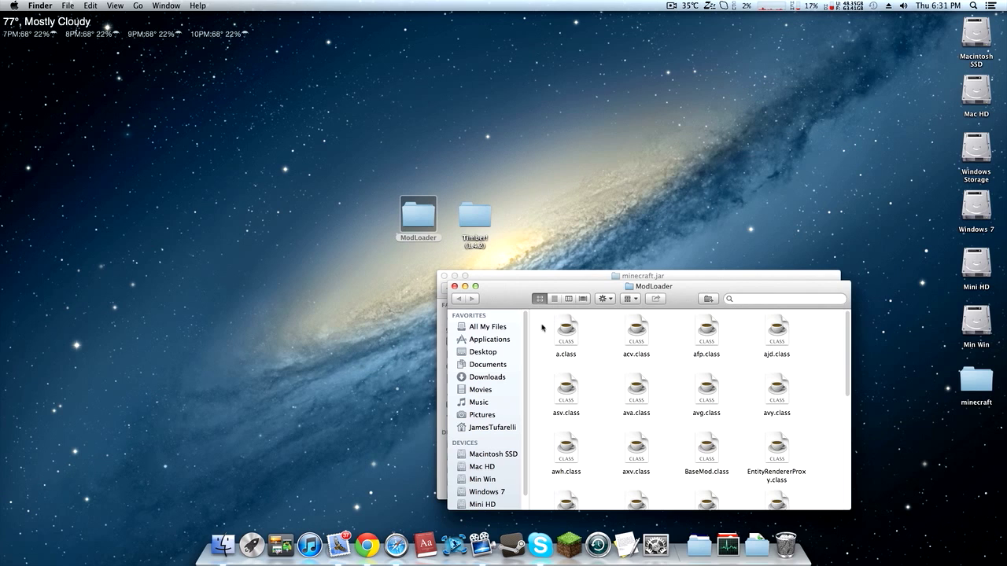
pyautogui.press('a')
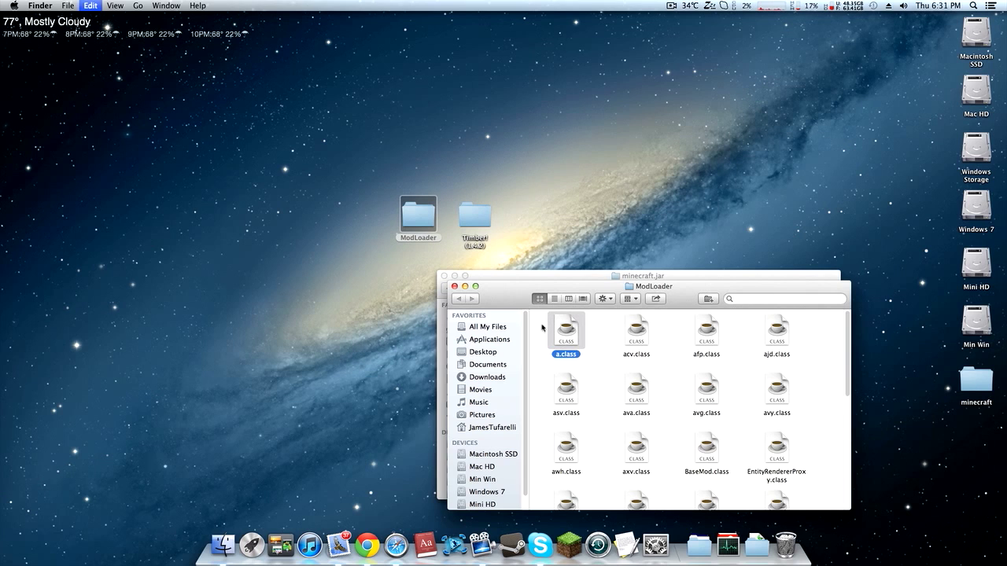
pyautogui.press('super+a')
pyautogui.scroll(-5, 596, 345)
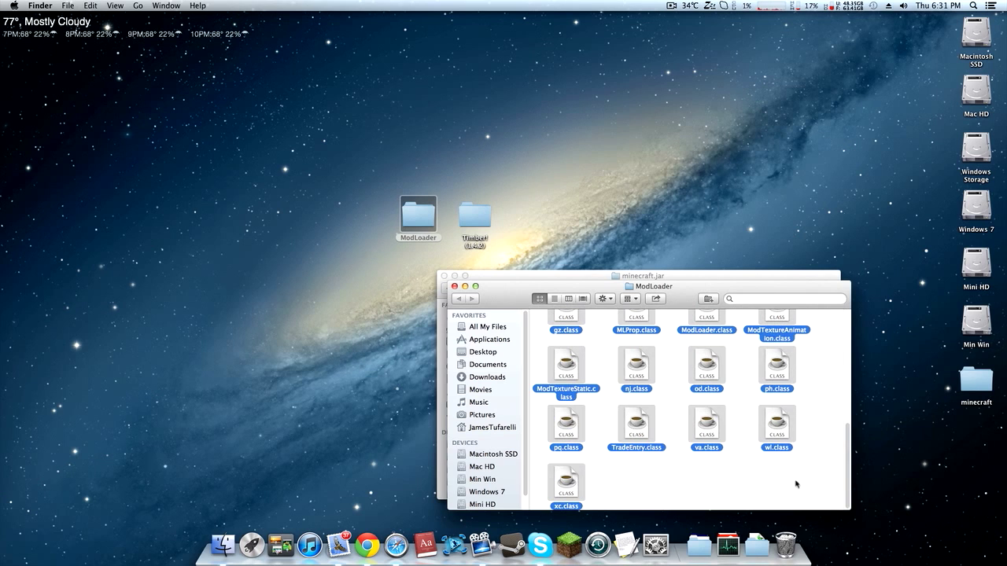
pyautogui.scroll(10, 796, 484)
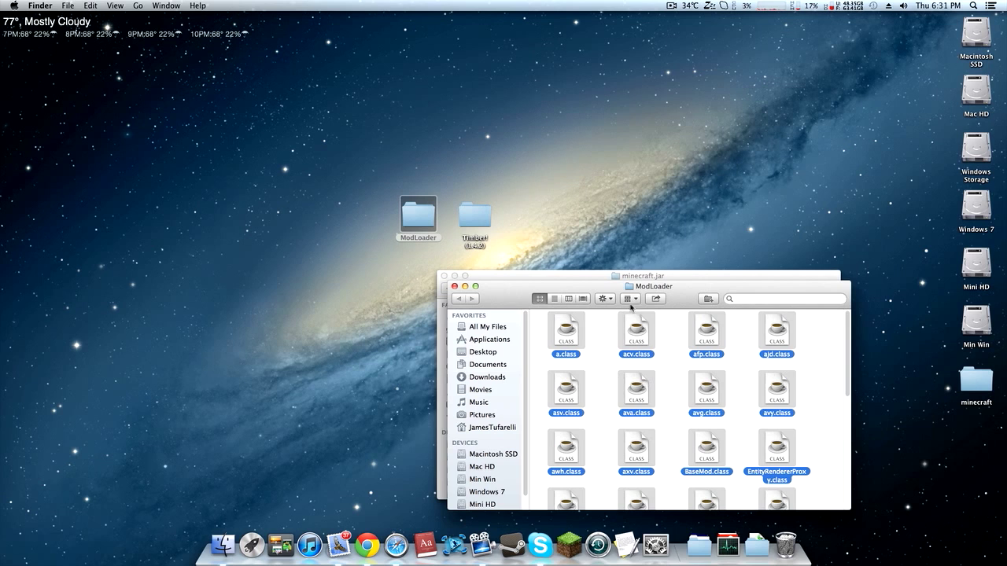
pyautogui.moveTo(631, 308); pyautogui.dragTo(376, 322)
pyautogui.rightClick(398, 350)
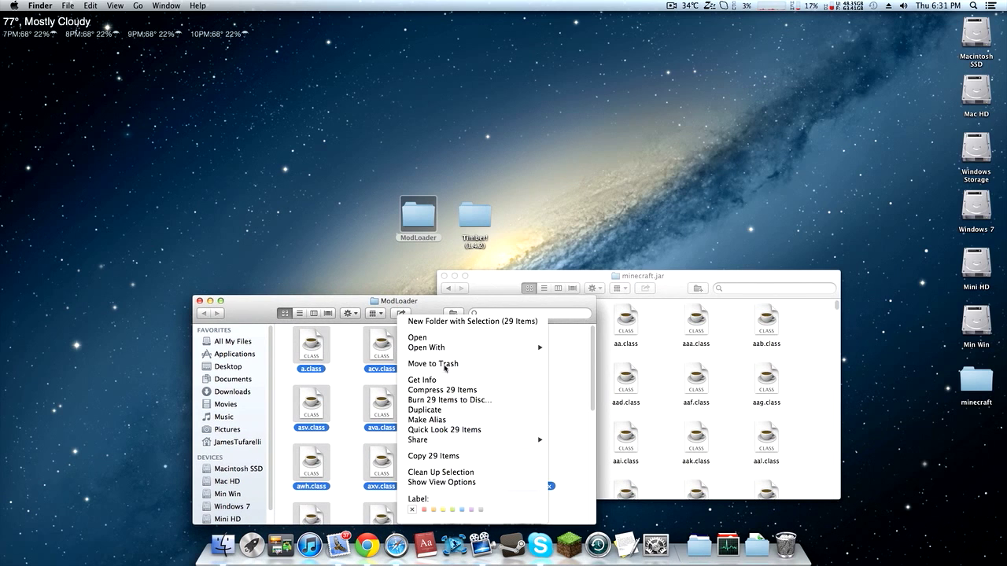
pyautogui.click(432, 456)
# Step: Paste the 29 ModLoader items into the minecraft.jar folder, replacing every existing file of the same name
pyautogui.click(805, 355)
pyautogui.rightClick(807, 355)
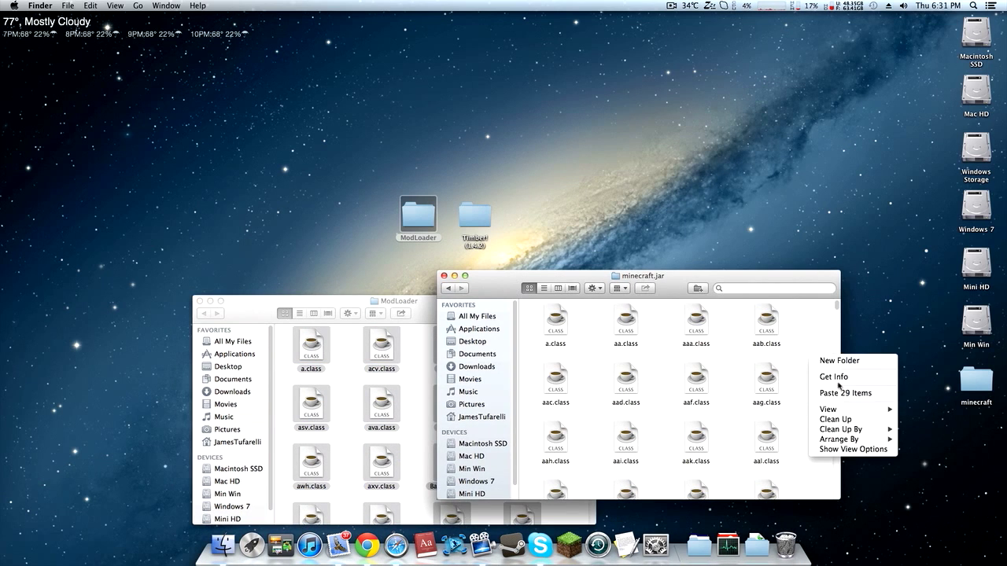
pyautogui.click(840, 394)
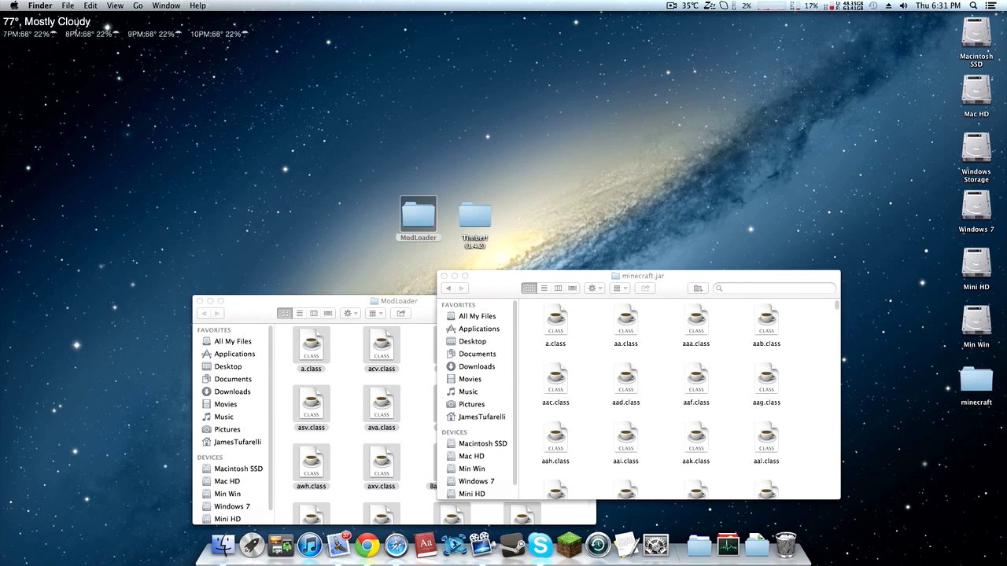
pyautogui.moveTo(470, 131); pyautogui.dragTo(576, 159)
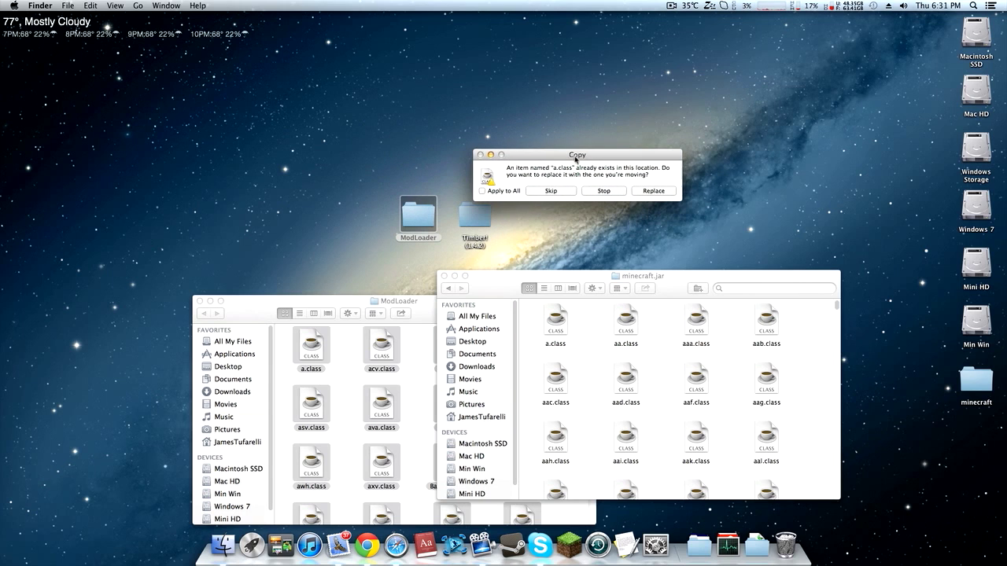
pyautogui.click(482, 191)
pyautogui.click(653, 191)
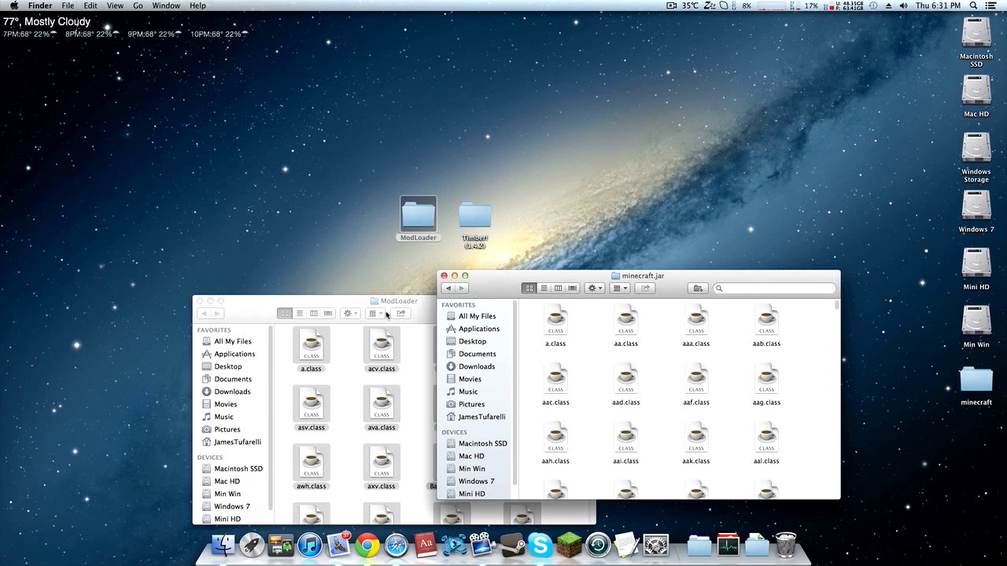
# Step: Close the ModLoader folder window and move the folder to the far upper corner of the desktop, away from Timber! (1.4.2)
pyautogui.click(263, 311)
pyautogui.click(199, 301)
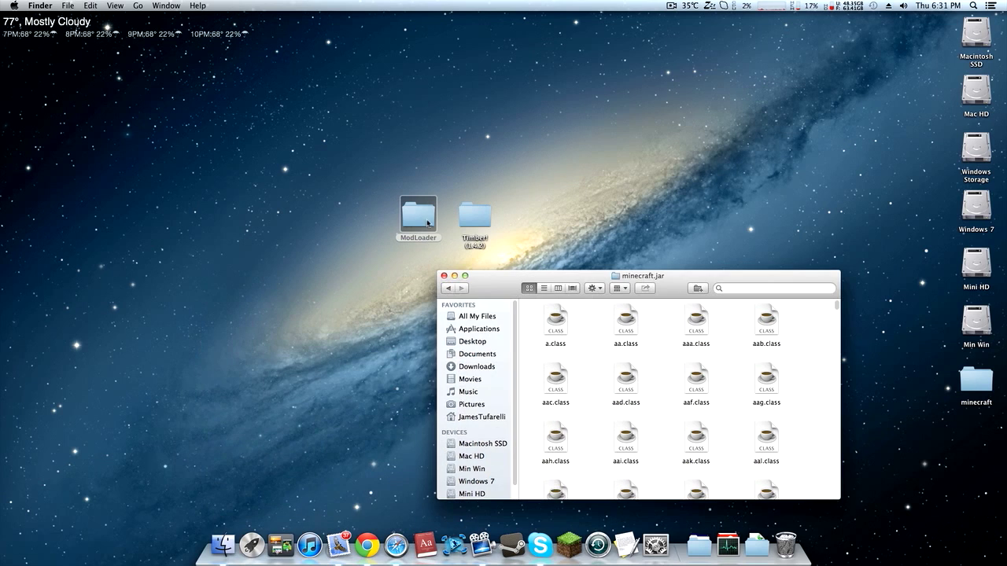
pyautogui.moveTo(428, 223); pyautogui.dragTo(41, 61)
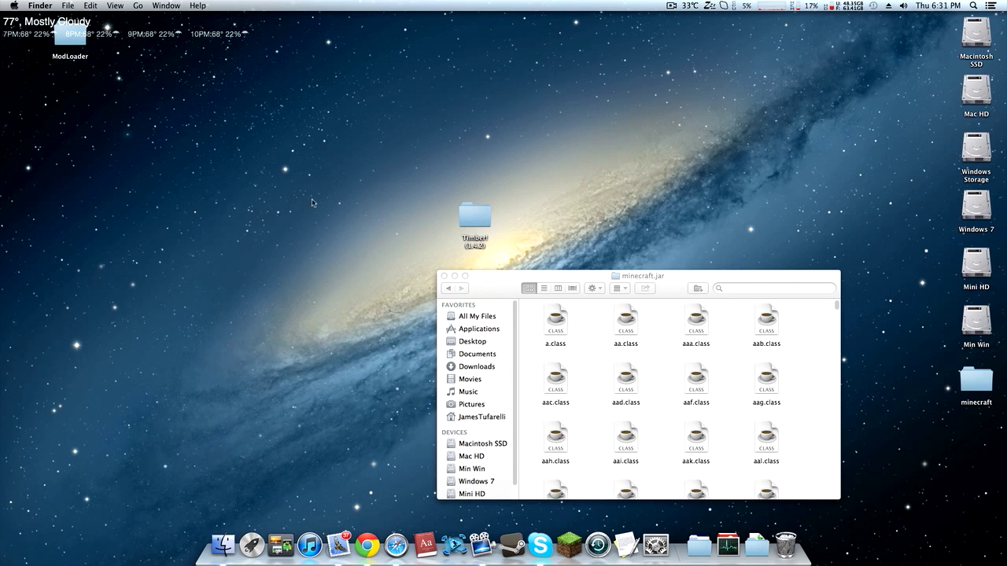
# Step: Copy BlockTimberTree.class and mod_Timber.class from the Timber! (1.4.2) folder into the minecraft.jar folder, and close both folders
pyautogui.doubleClick(475, 217)
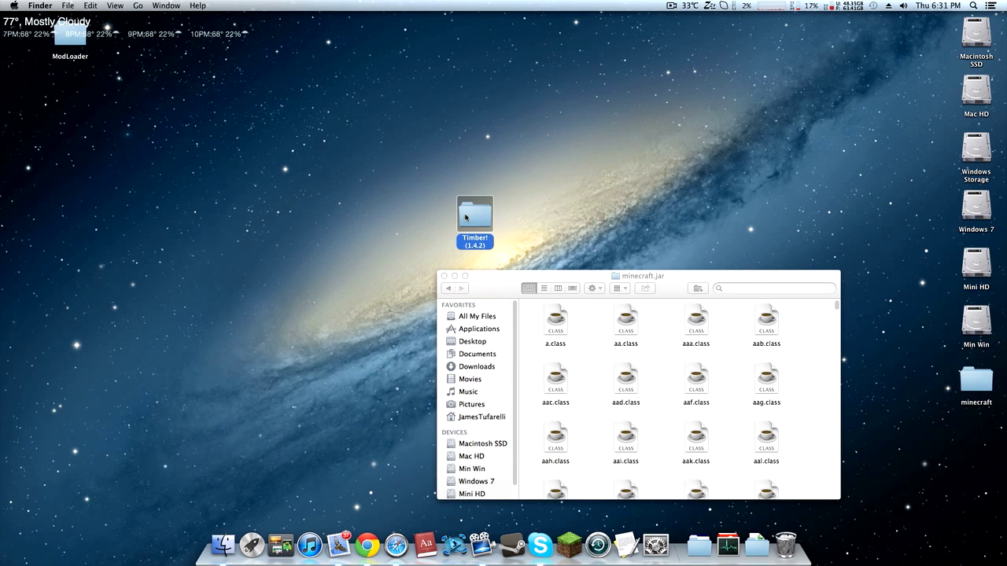
pyautogui.moveTo(674, 306); pyautogui.dragTo(410, 218)
pyautogui.moveTo(420, 270); pyautogui.dragTo(293, 236)
pyautogui.rightClick(300, 248)
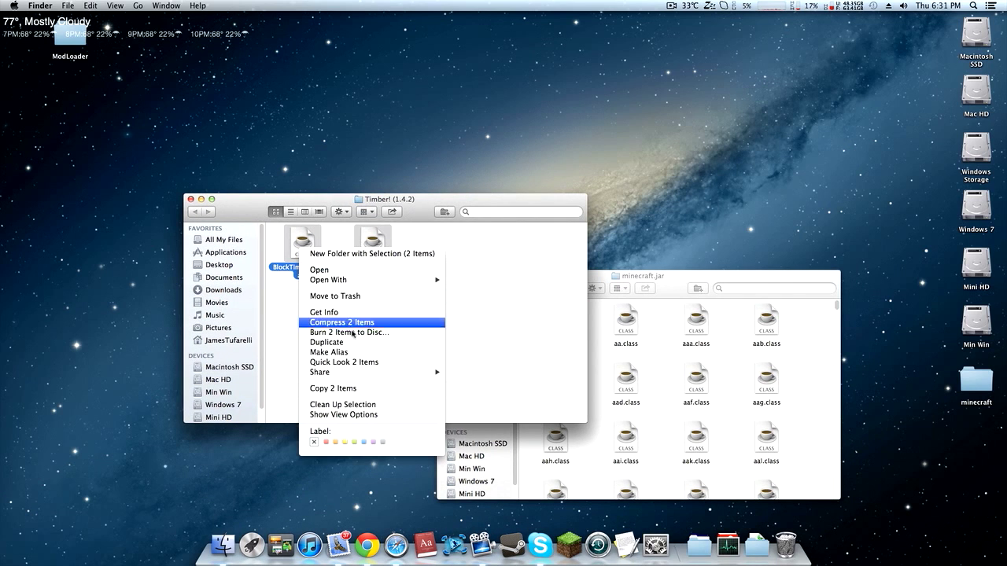
pyautogui.click(348, 388)
pyautogui.click(740, 350)
pyautogui.rightClick(807, 364)
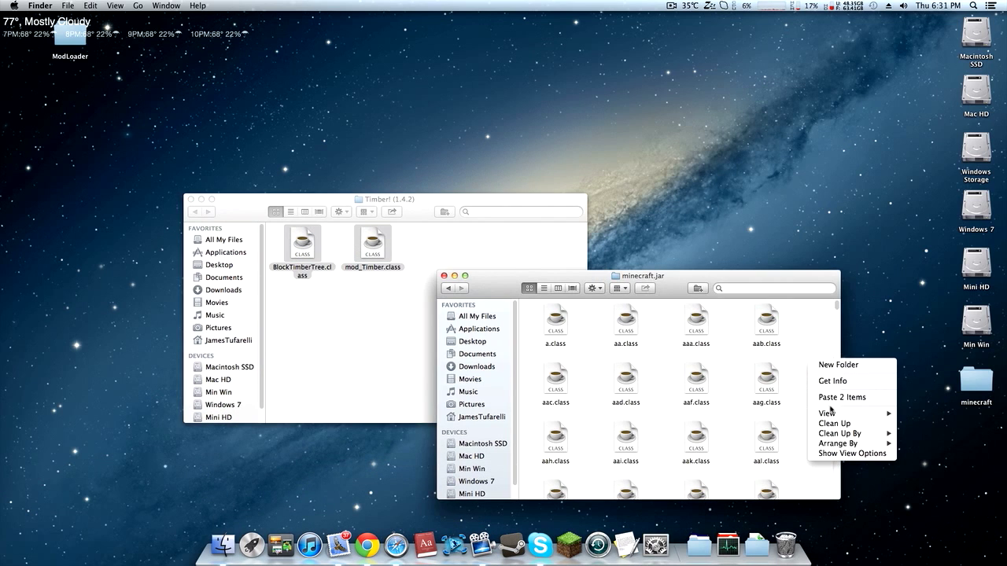
pyautogui.click(826, 397)
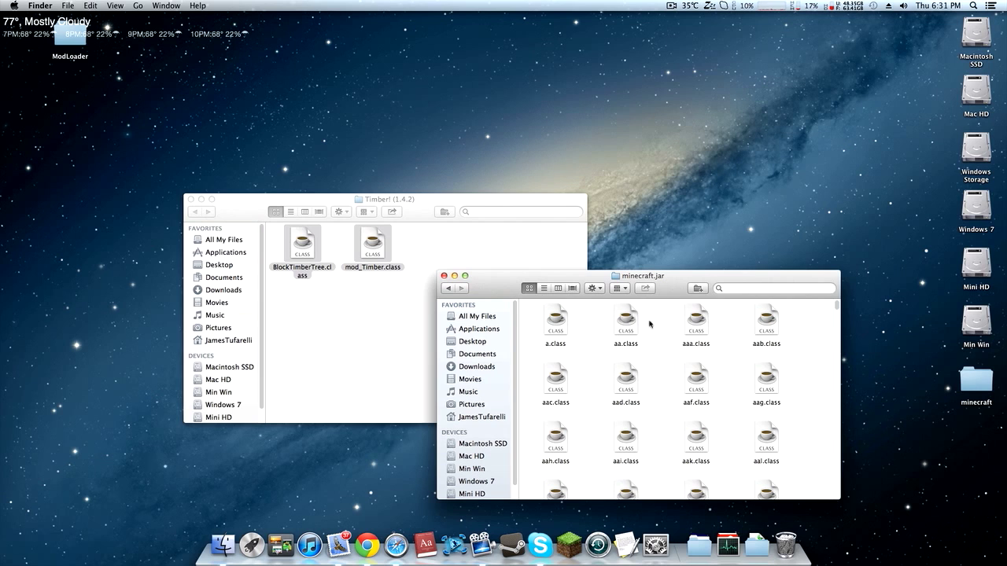
pyautogui.click(444, 276)
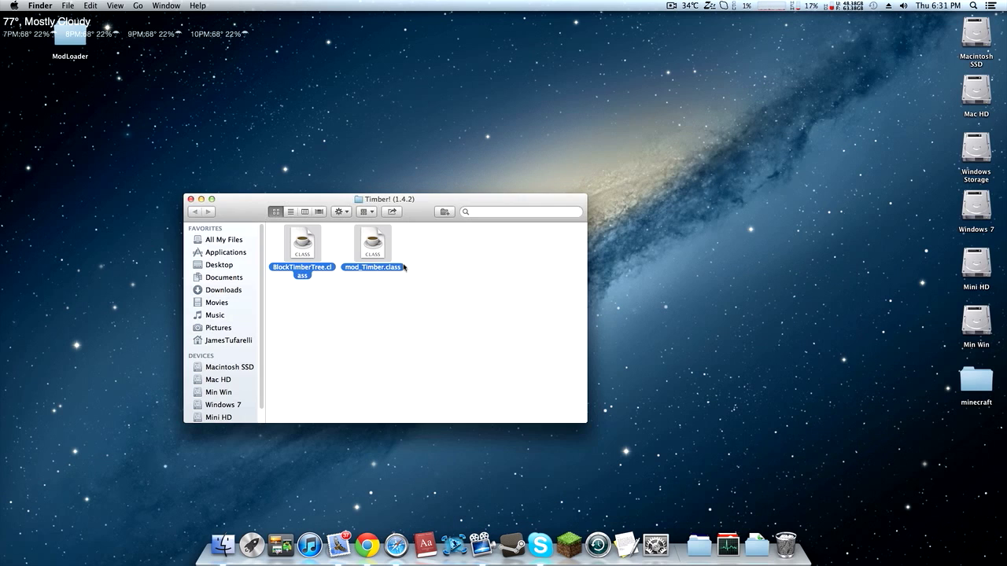
pyautogui.click(190, 199)
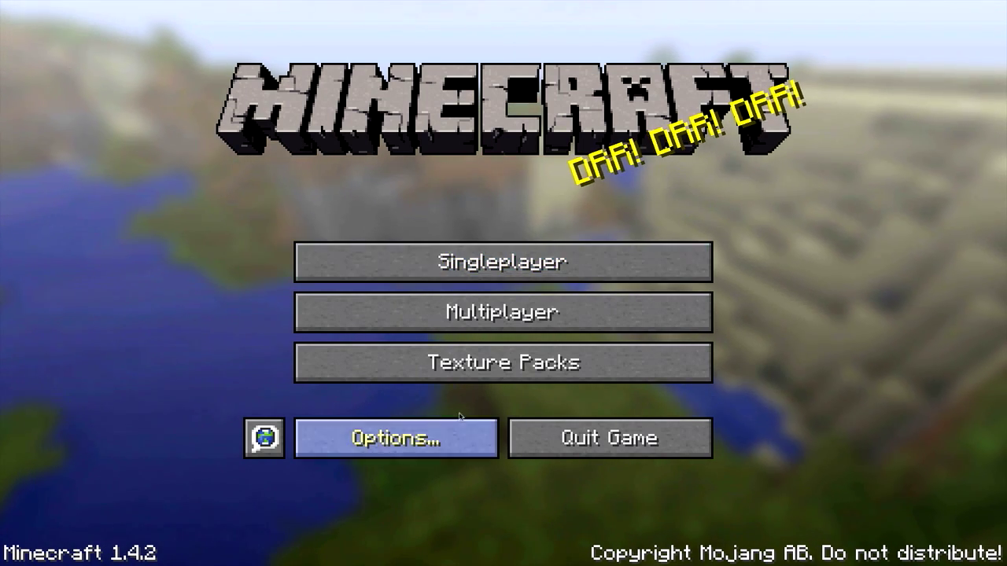
# Step: Switch to Minecraft, enter a singleplayer world and harvest one birch log from a nearby tree
pyautogui.click(396, 266)
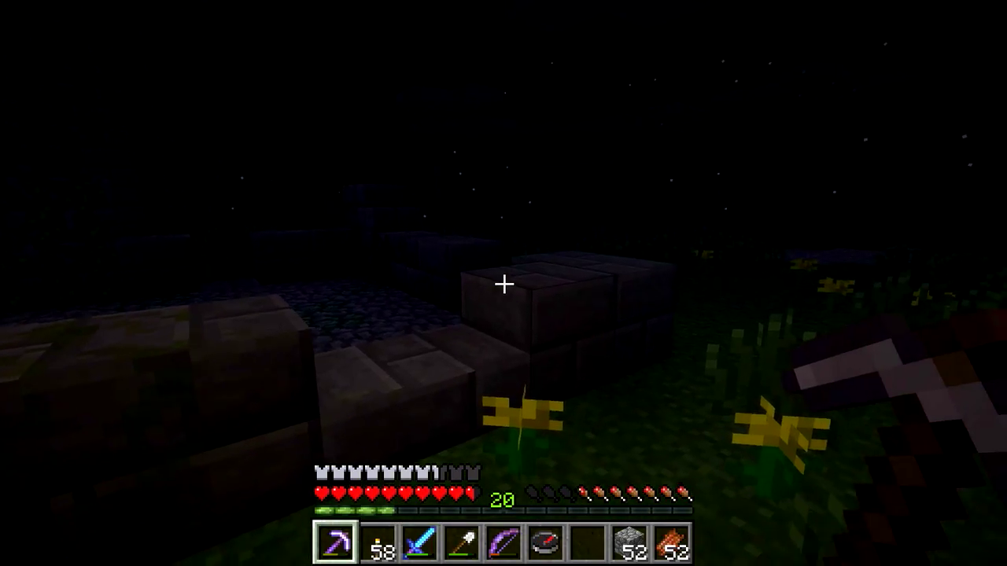
pyautogui.press('e')
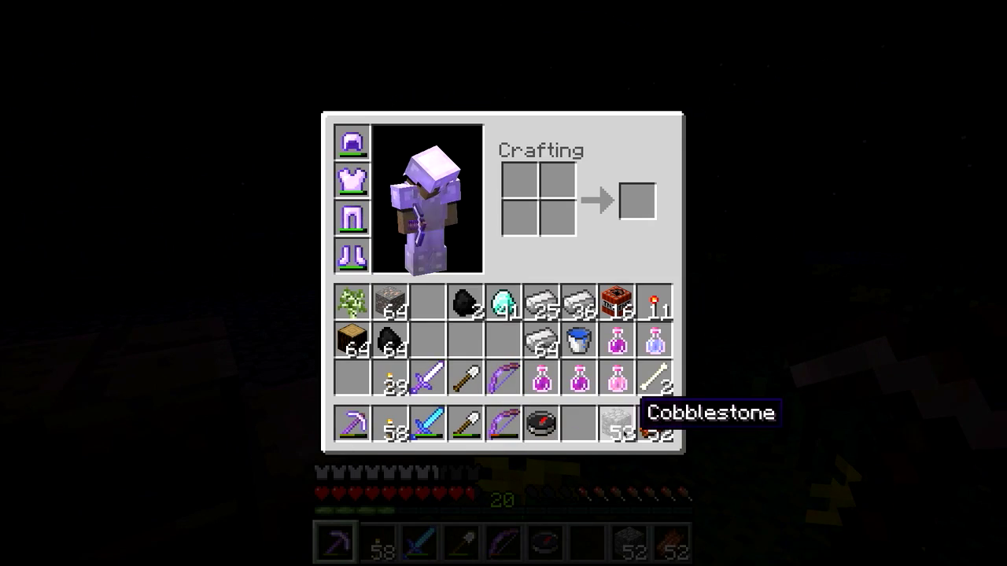
pyautogui.press('e')
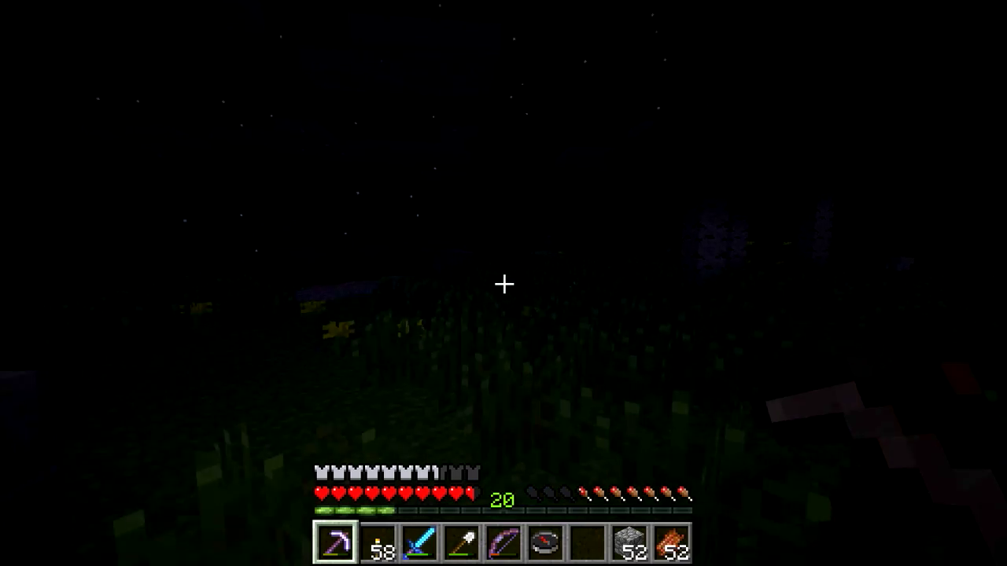
pyautogui.scroll(-2, 503, 284)
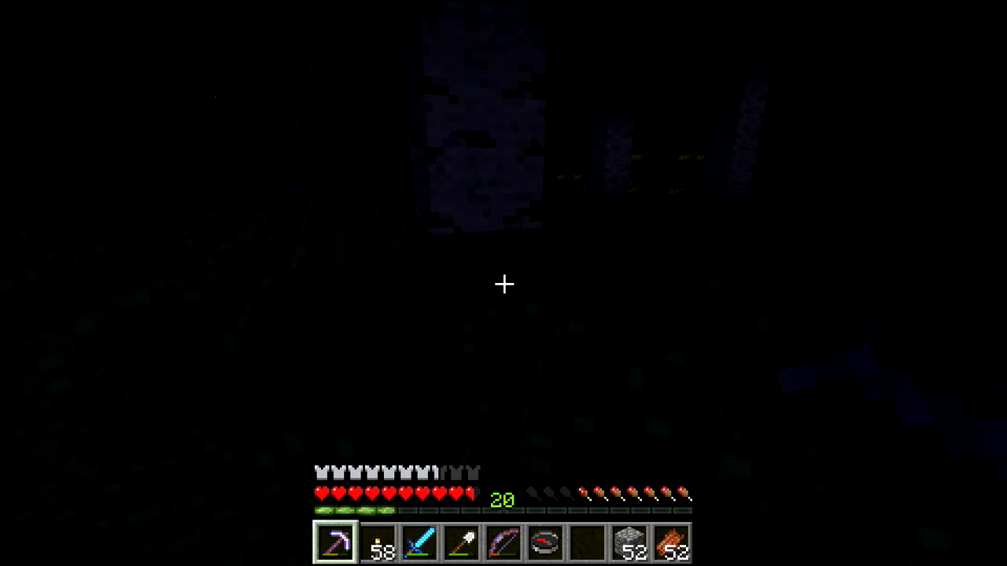
pyautogui.scroll(-6, 503, 284)
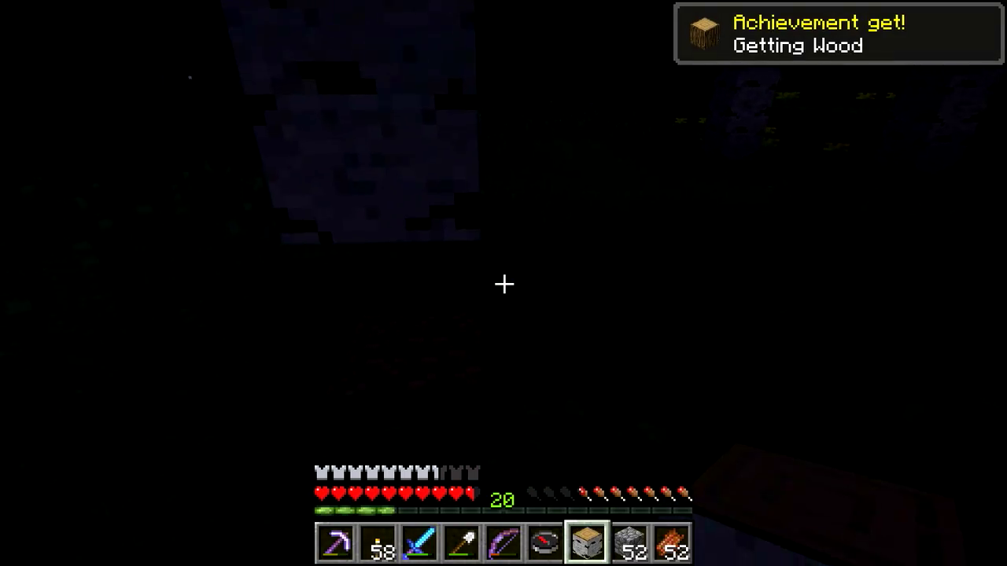
# Step: Clear the harvested birch log from the hotbar and equip an axe in its slot
pyautogui.press('e')
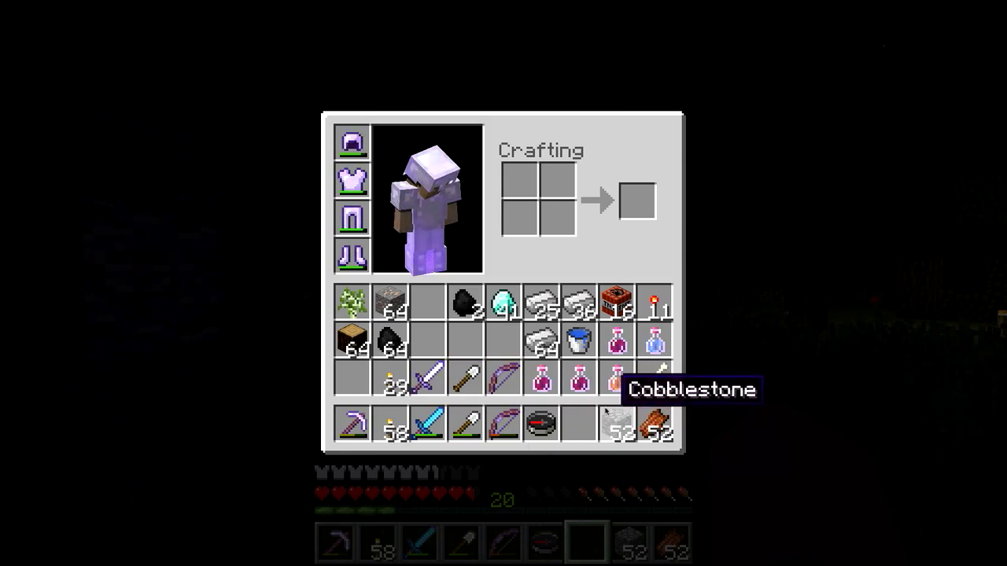
pyautogui.press('e')
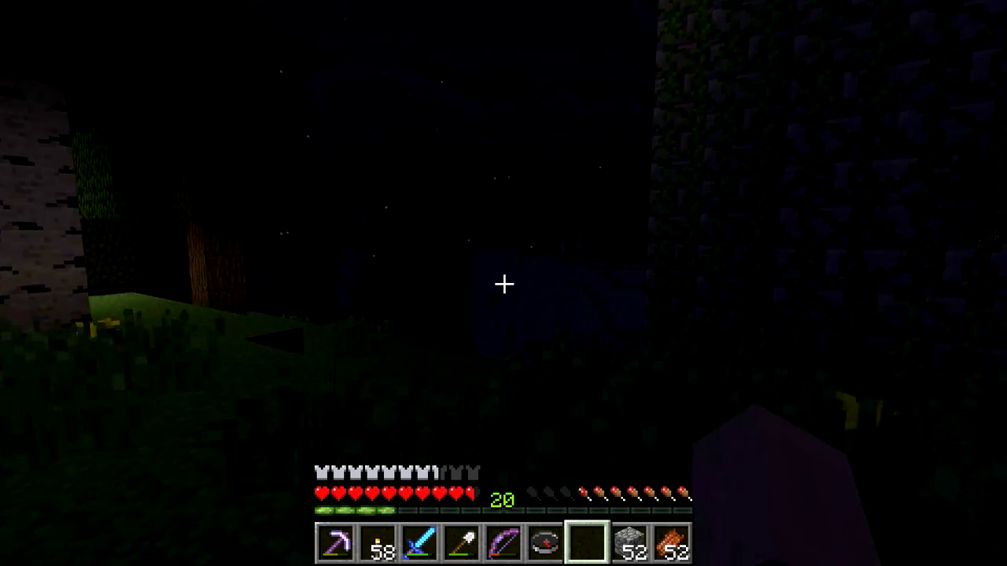
pyautogui.press('w')
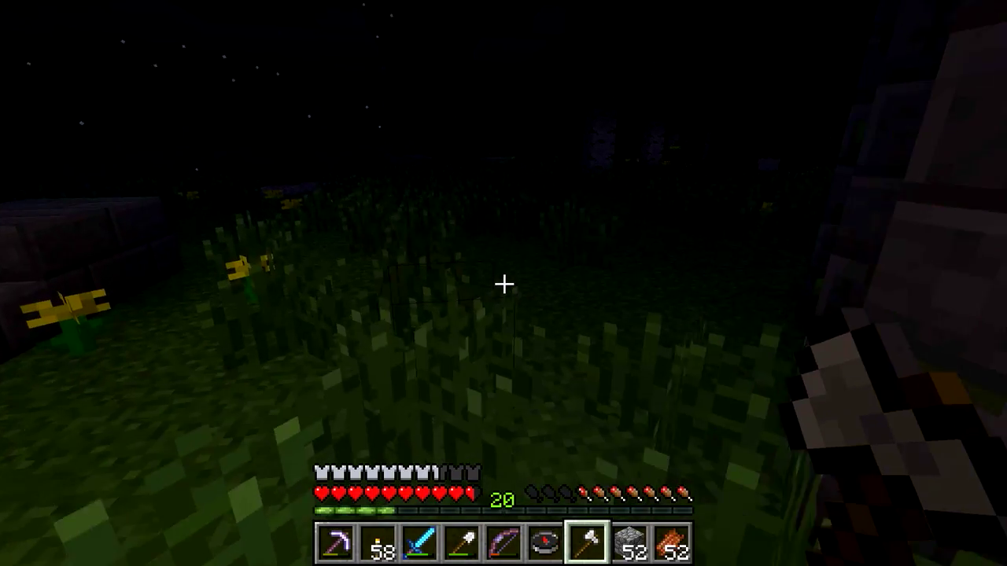
# Step: Fell two oaks and a birch near the torch and the oak beside the low stone wall by chopping them with the axe
pyautogui.press('w')
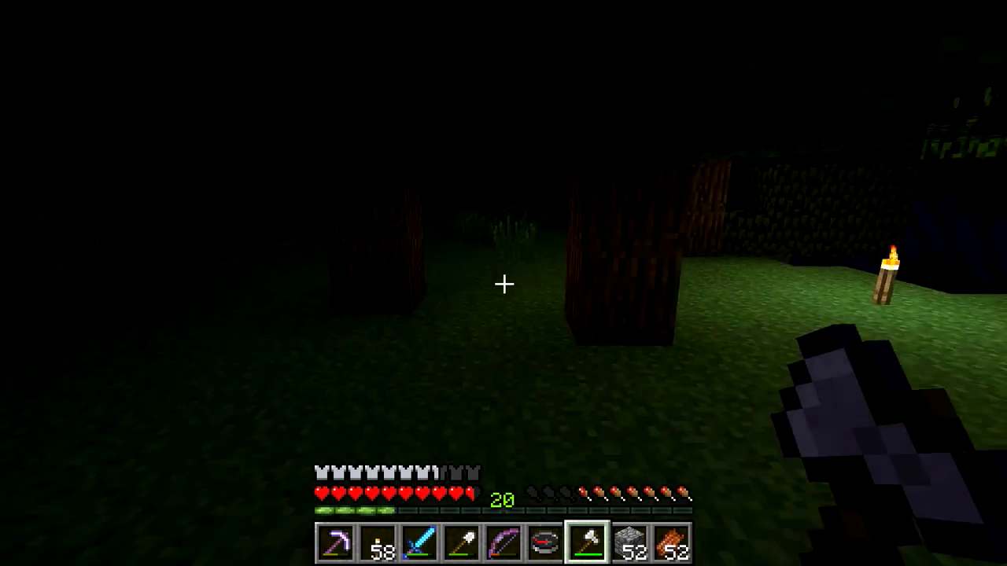
pyautogui.press('w')
pyautogui.click(503, 284)
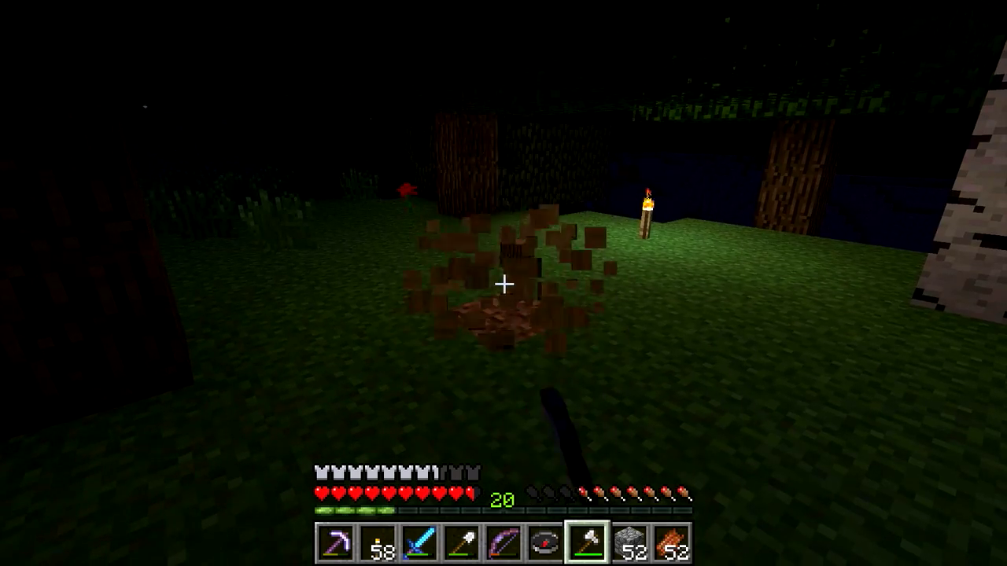
pyautogui.click(503, 283)
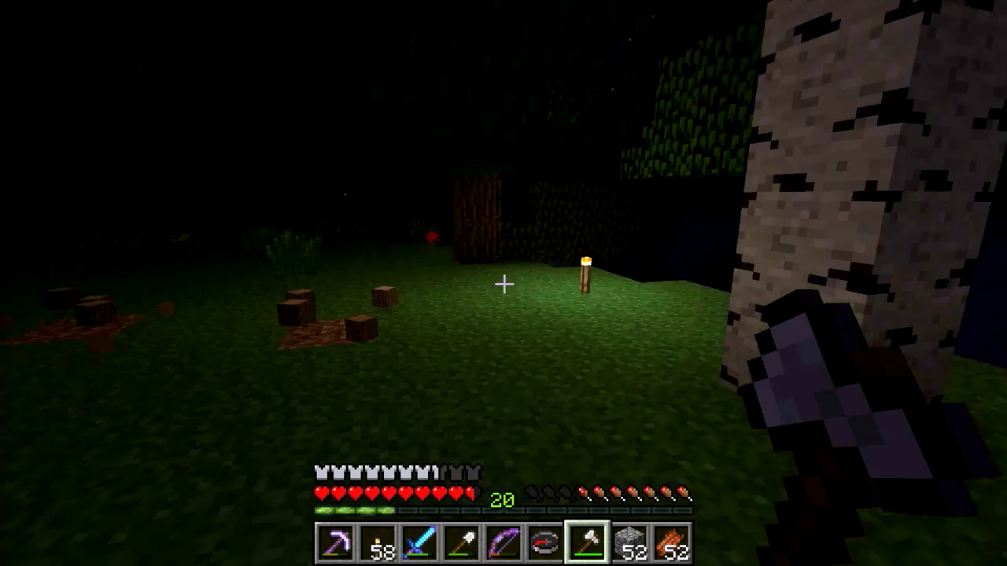
pyautogui.press('w')
pyautogui.press('s')
pyautogui.click(503, 284)
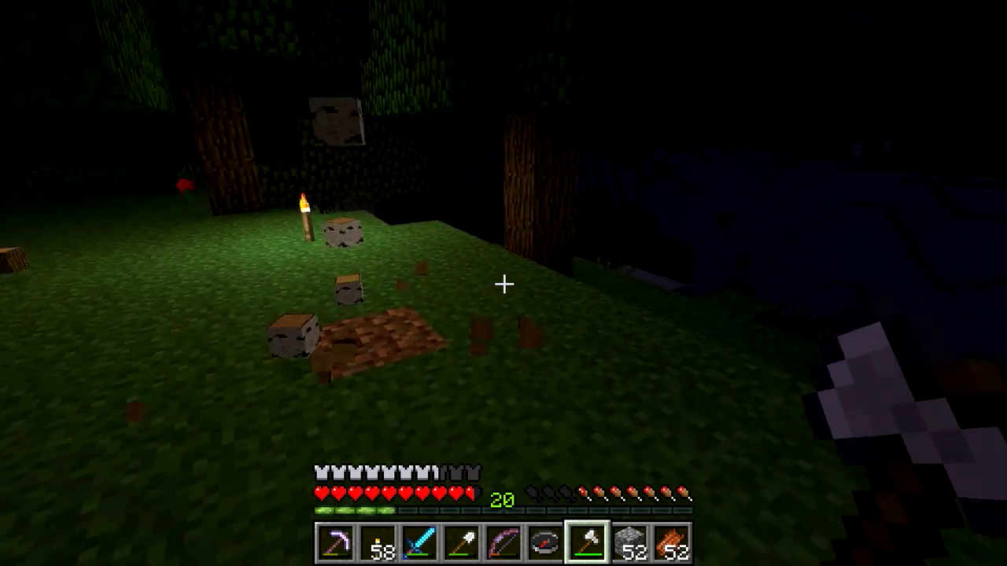
pyautogui.press('s')
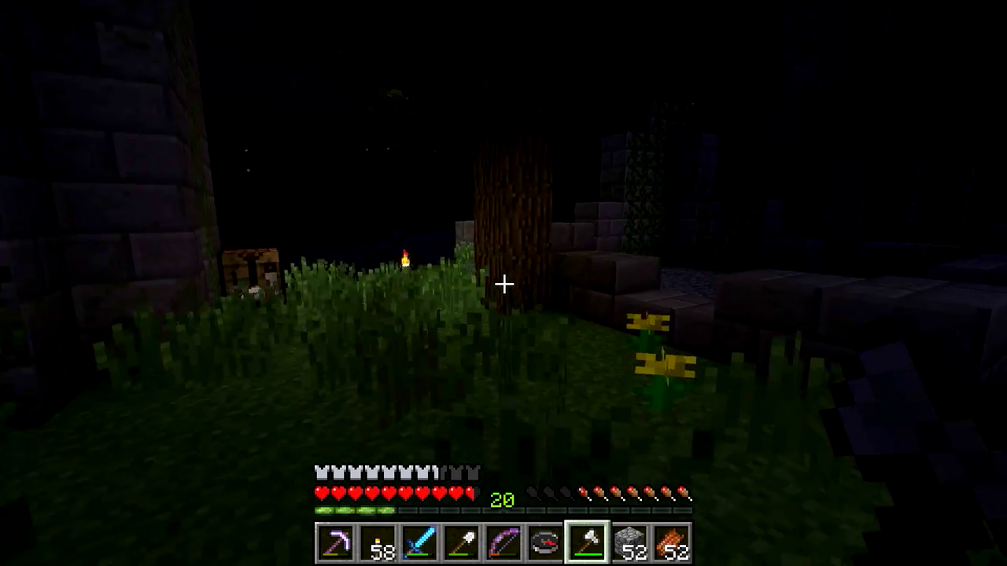
pyautogui.press('w')
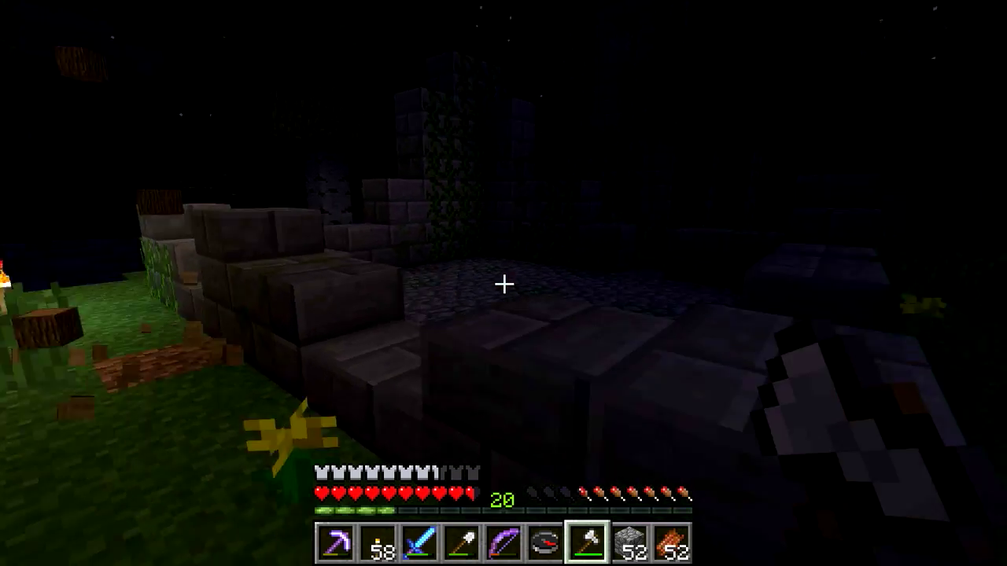
pyautogui.press('w')
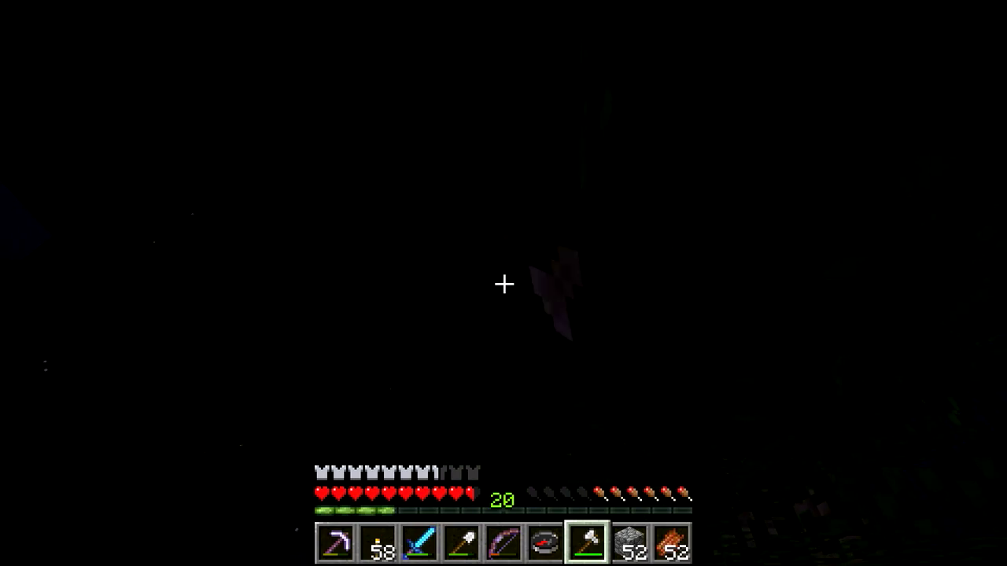
pyautogui.press('w')
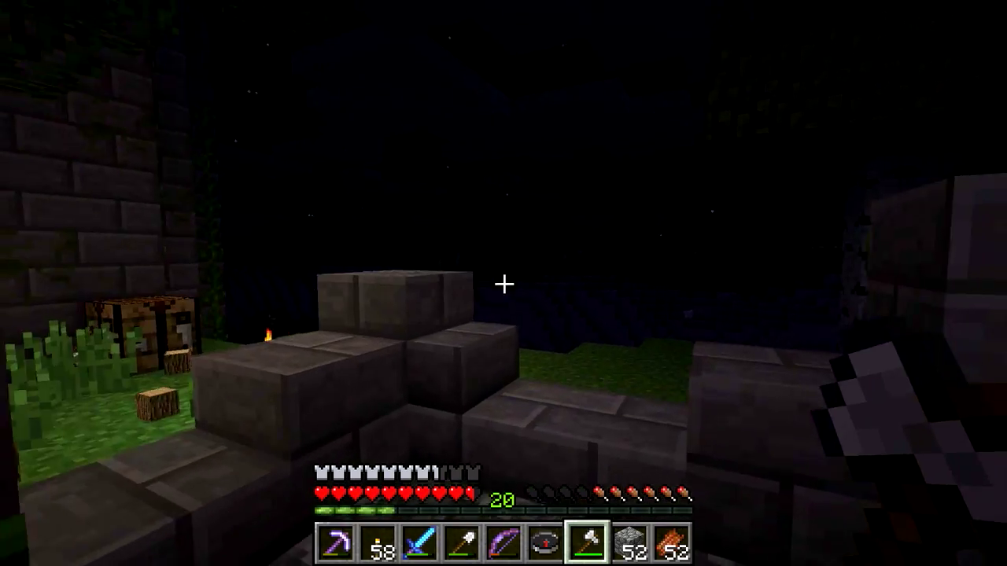
pyautogui.press('w')
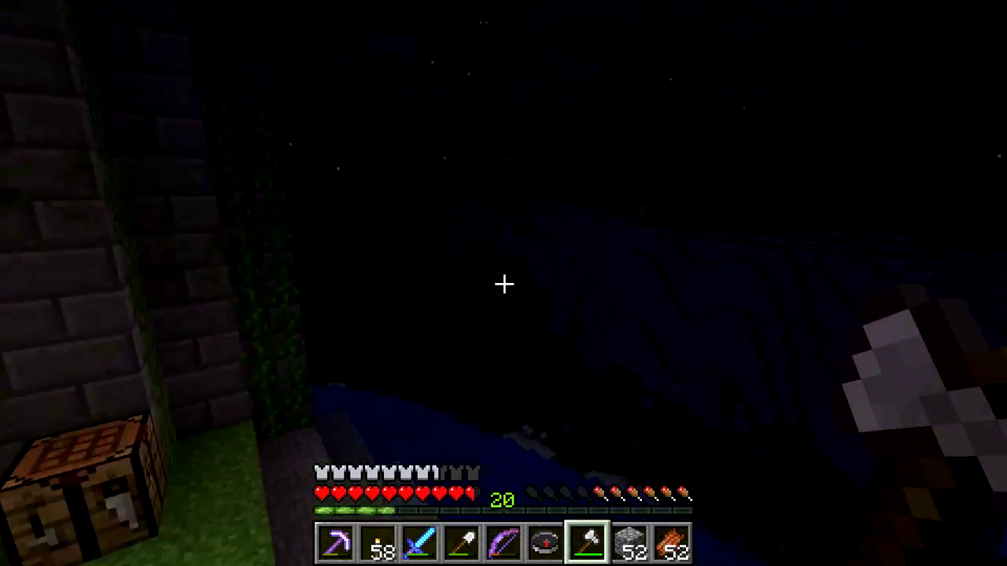
pyautogui.press('w')
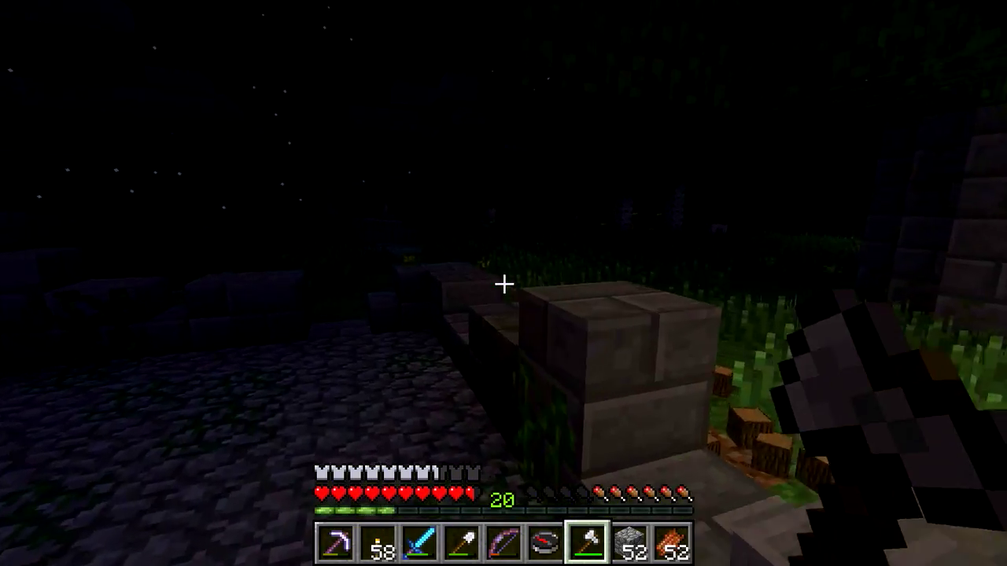